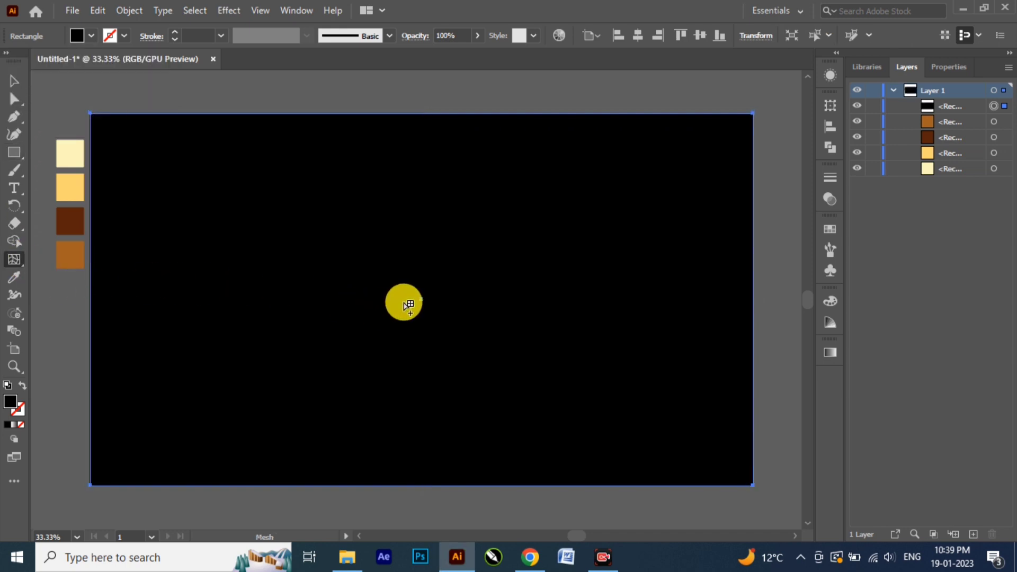
Step: Add a mesh point at the centre of the black background rectangle coloured #282626, and lock the mesh object
click(421, 300)
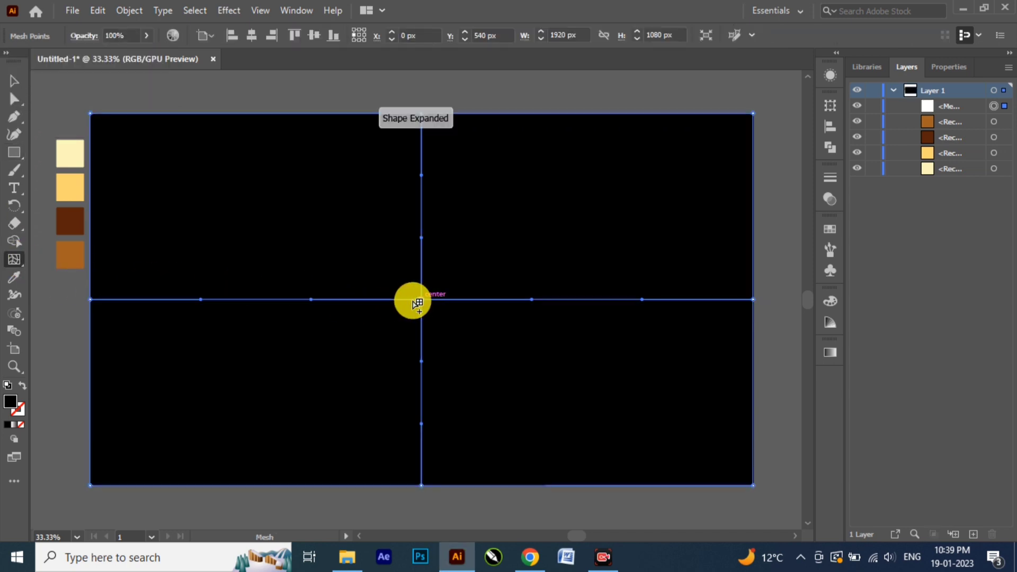
double_click(10, 402)
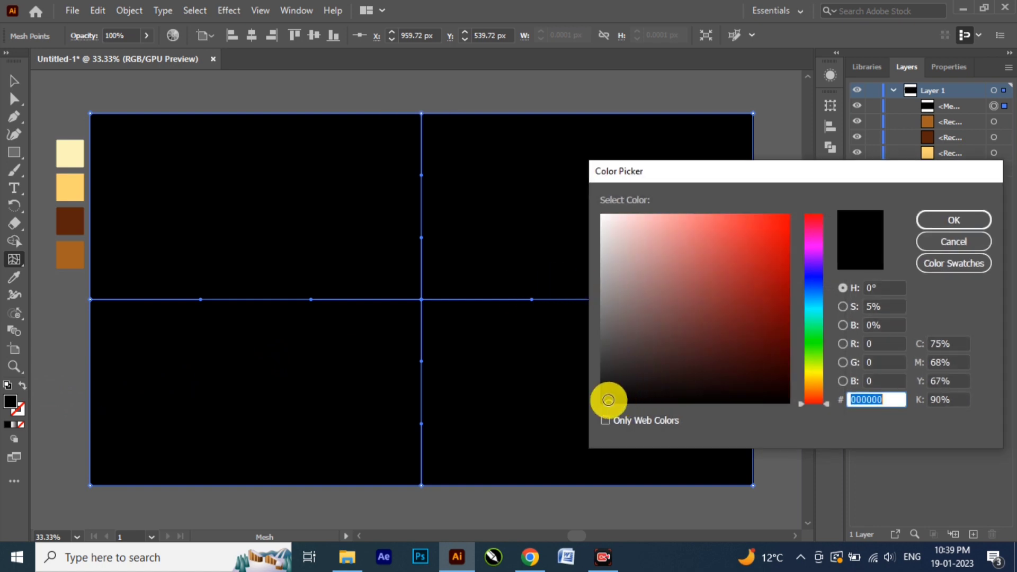
drag(610, 402, 612, 372)
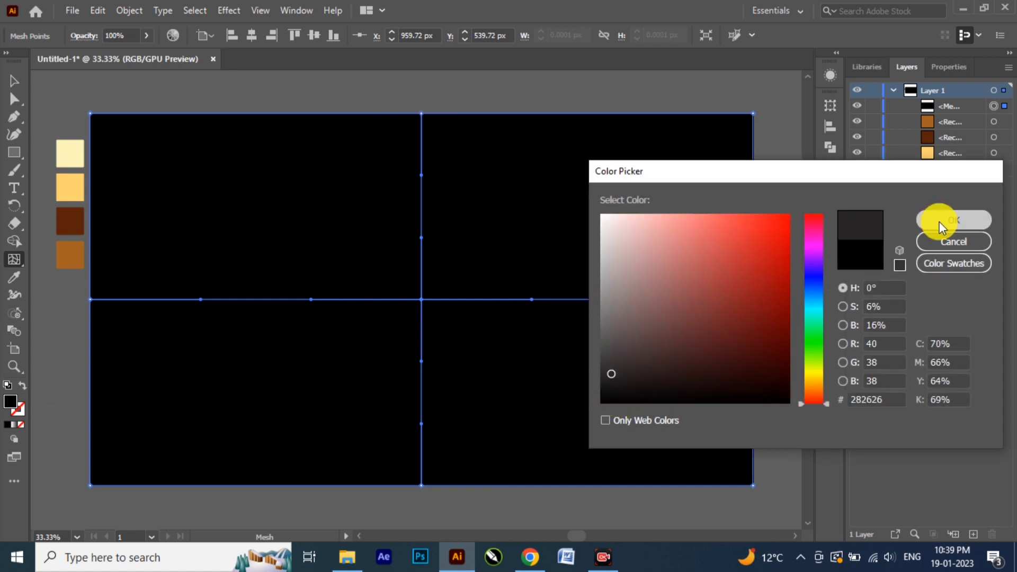
click(939, 221)
click(14, 80)
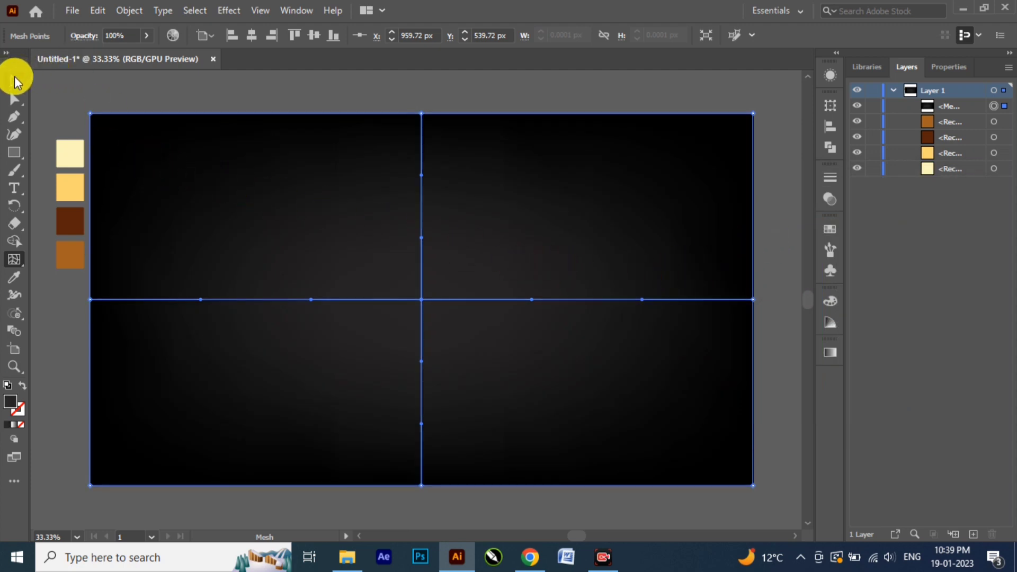
click(872, 106)
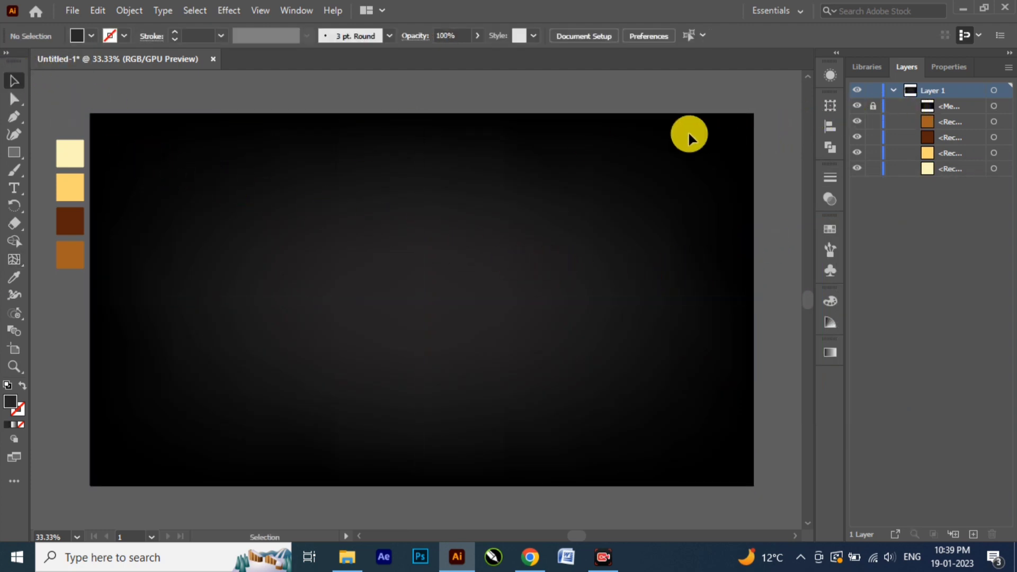
Step: Add the text "GRAPHICS AV" in white Bodoni MT near the artboard's centre
click(15, 188)
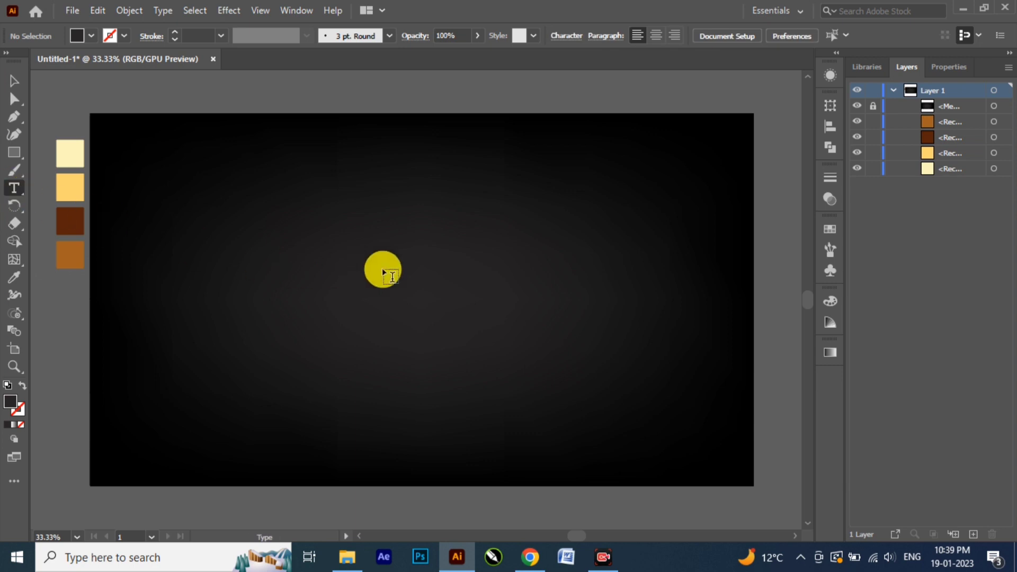
click(412, 301)
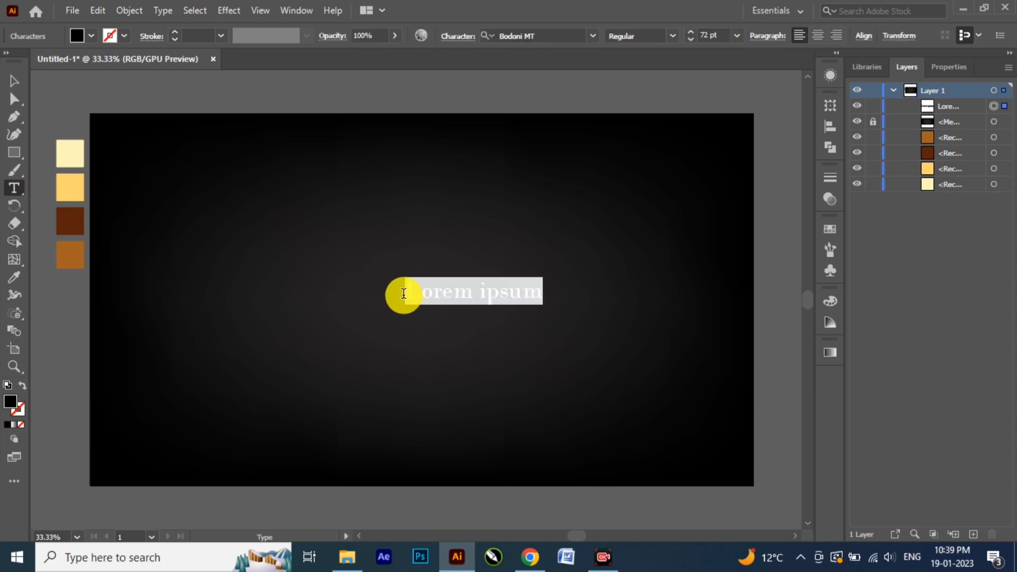
click(78, 37)
click(30, 61)
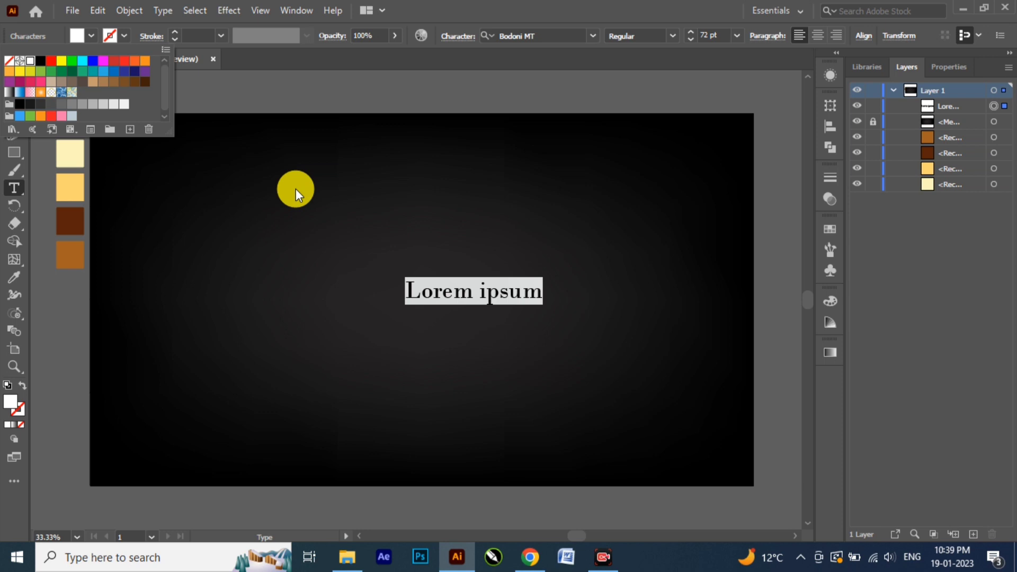
text(GRAPHICS)
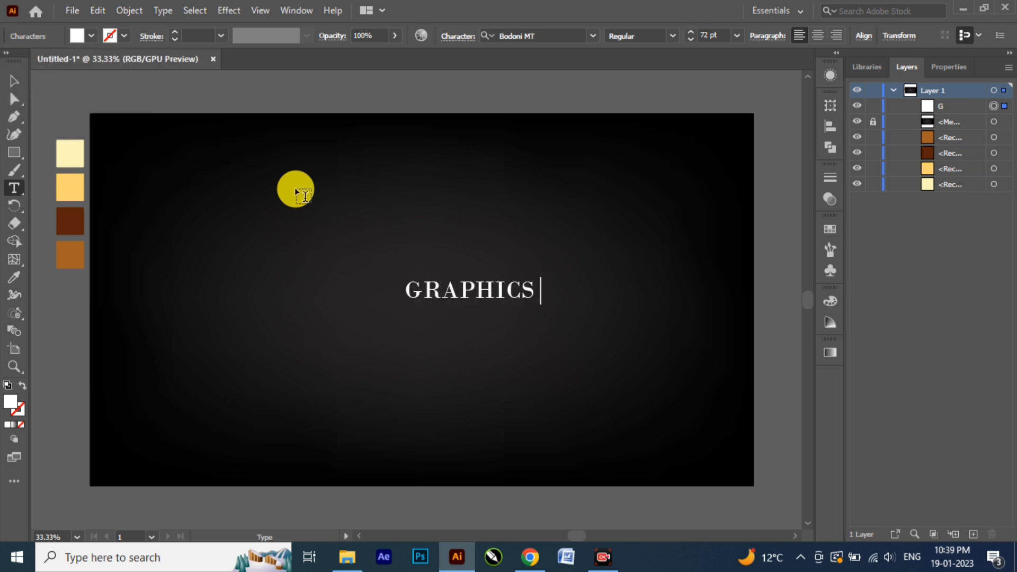
text( AV)
Step: Scale the text up to about 259.5 pt and centre it horizontally on the artboard, slightly above the middle
click(13, 81)
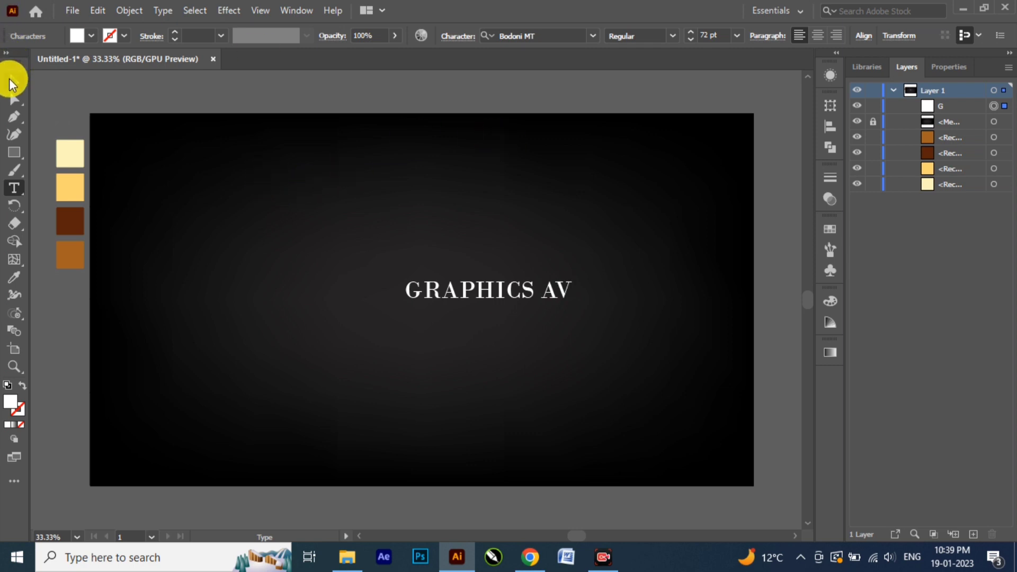
drag(573, 304, 718, 445)
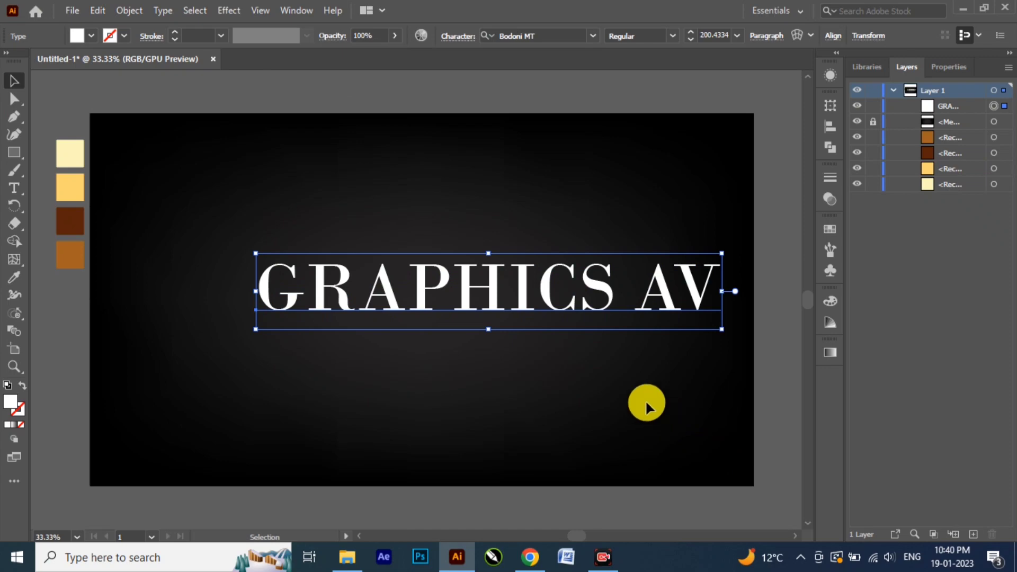
drag(467, 286, 388, 275)
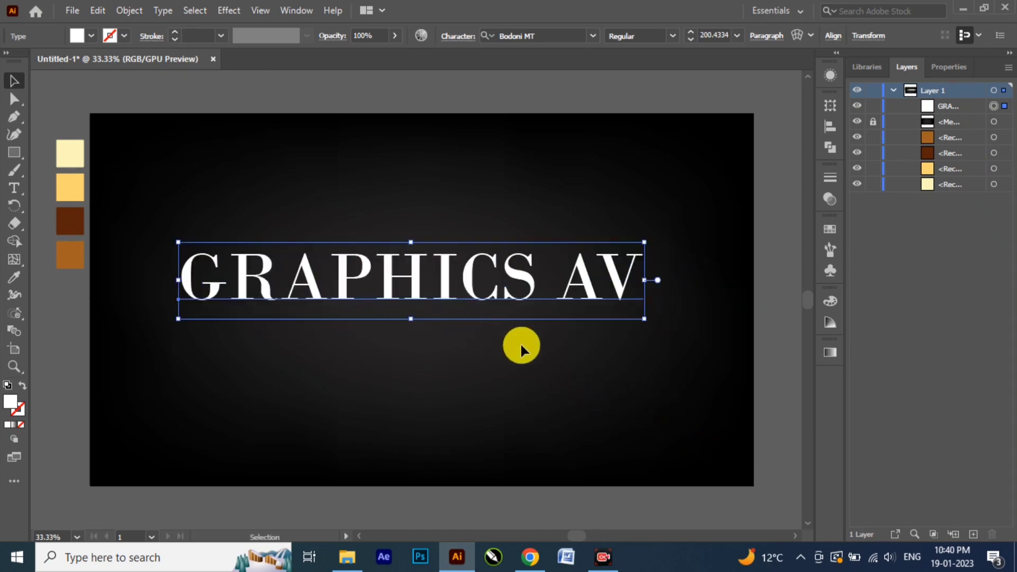
drag(646, 322, 713, 363)
drag(417, 271, 428, 267)
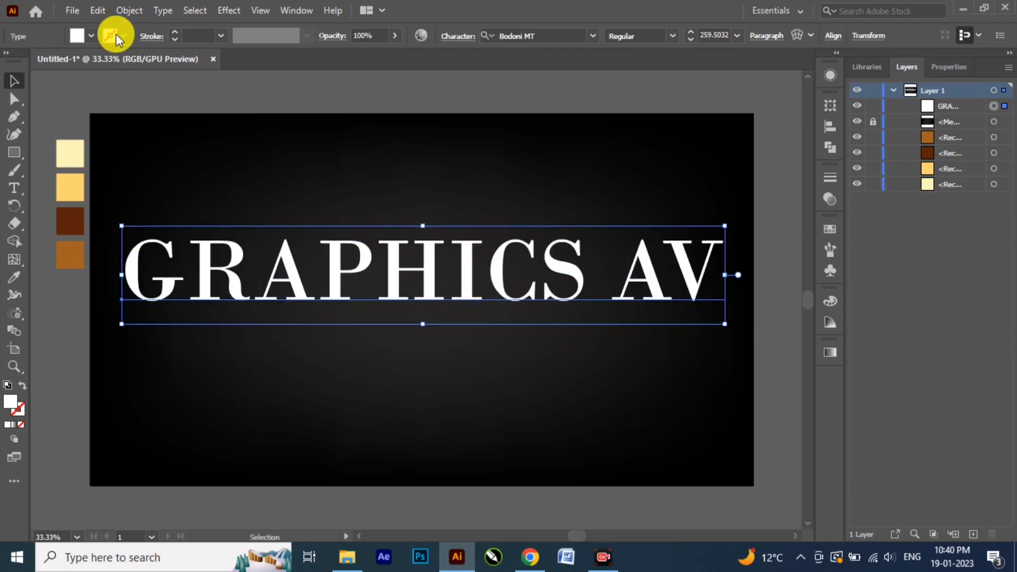
Step: Expand the GRAPHICS AV text into outlined shapes with the default options
click(129, 11)
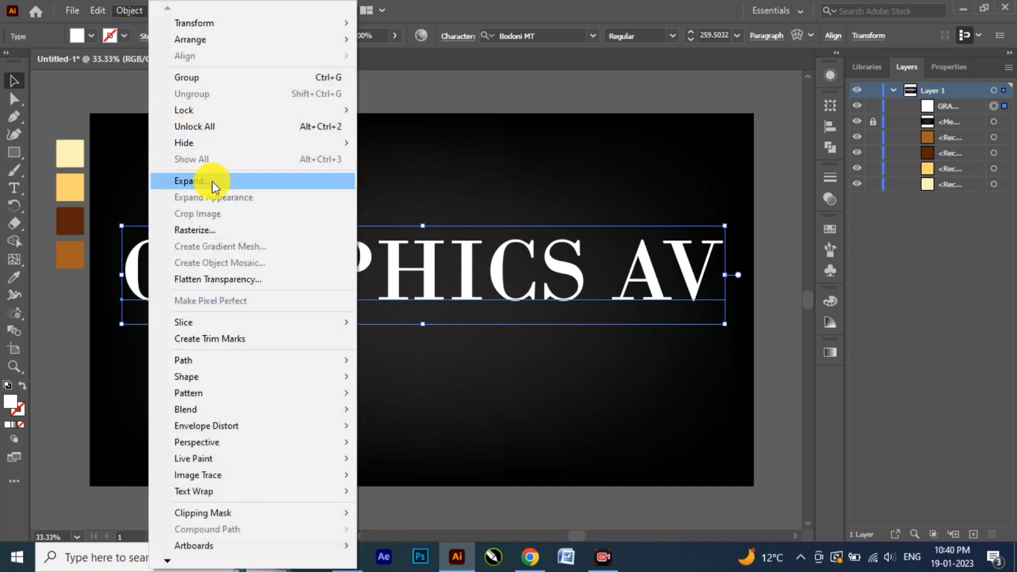
click(206, 182)
click(466, 358)
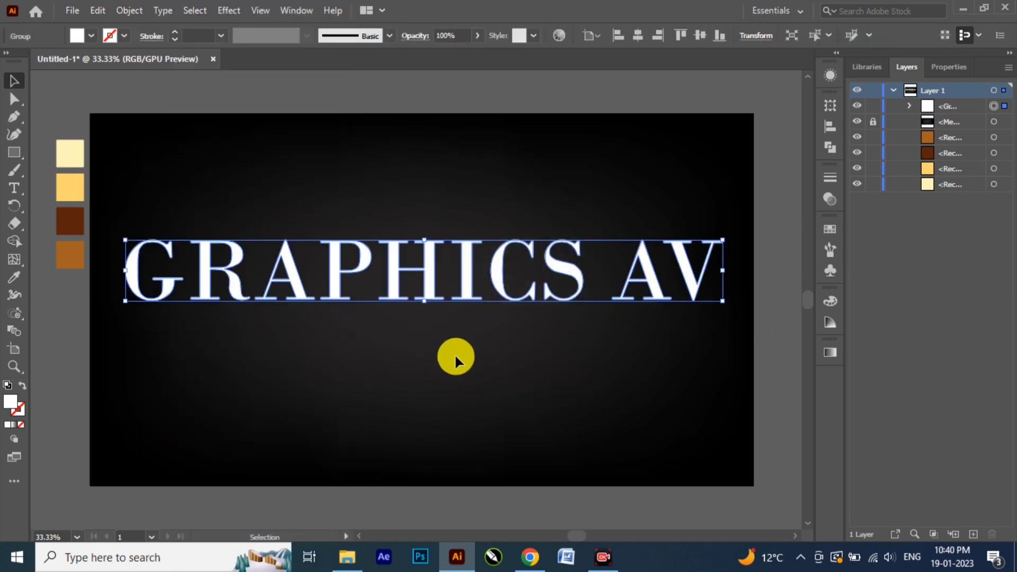
Step: Fill the lettering with a reversed linear gradient at 90° and add two intermediate stops at about 34% and 70%
click(830, 353)
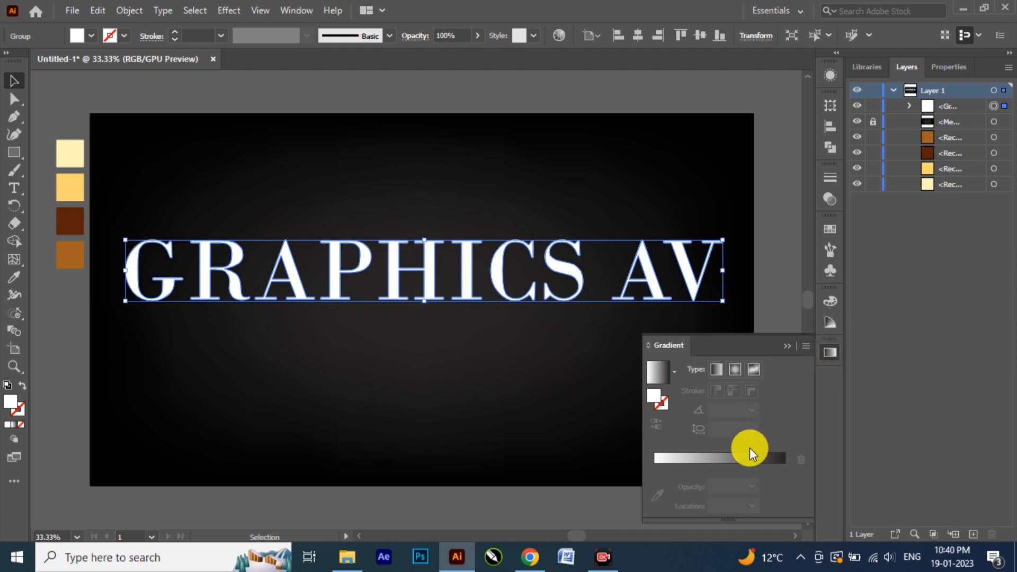
click(725, 459)
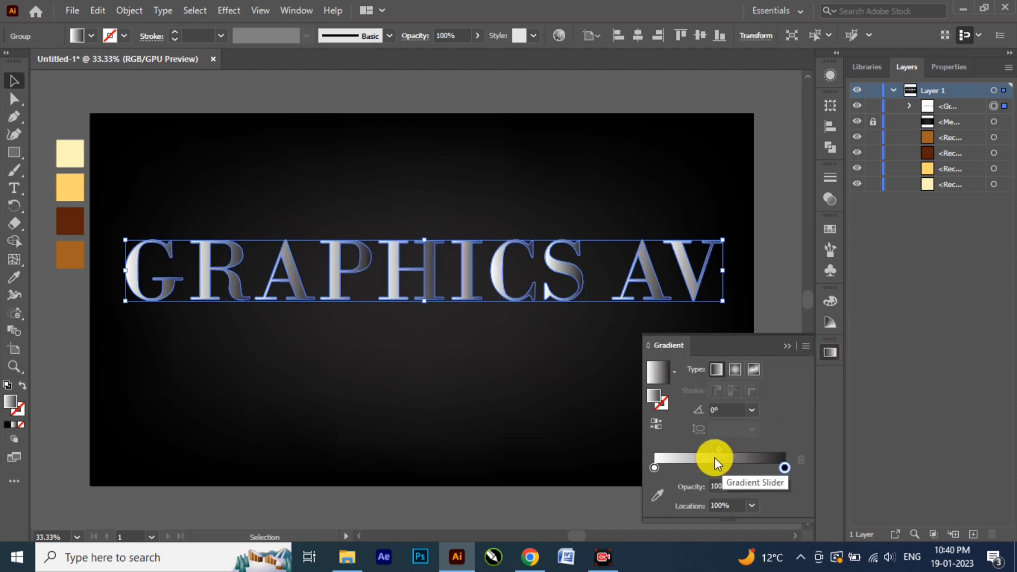
click(752, 410)
click(763, 191)
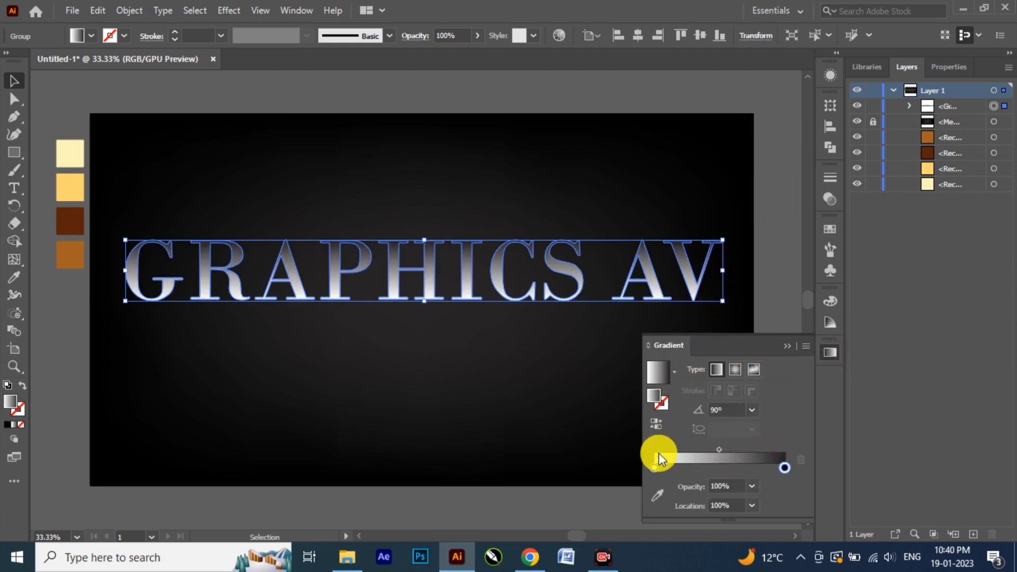
click(656, 424)
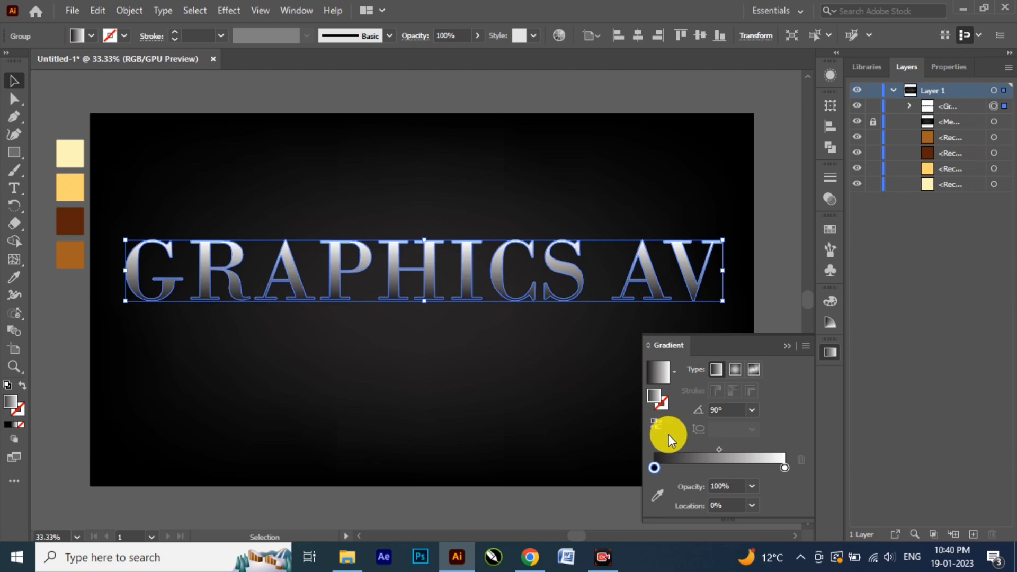
click(744, 469)
click(699, 469)
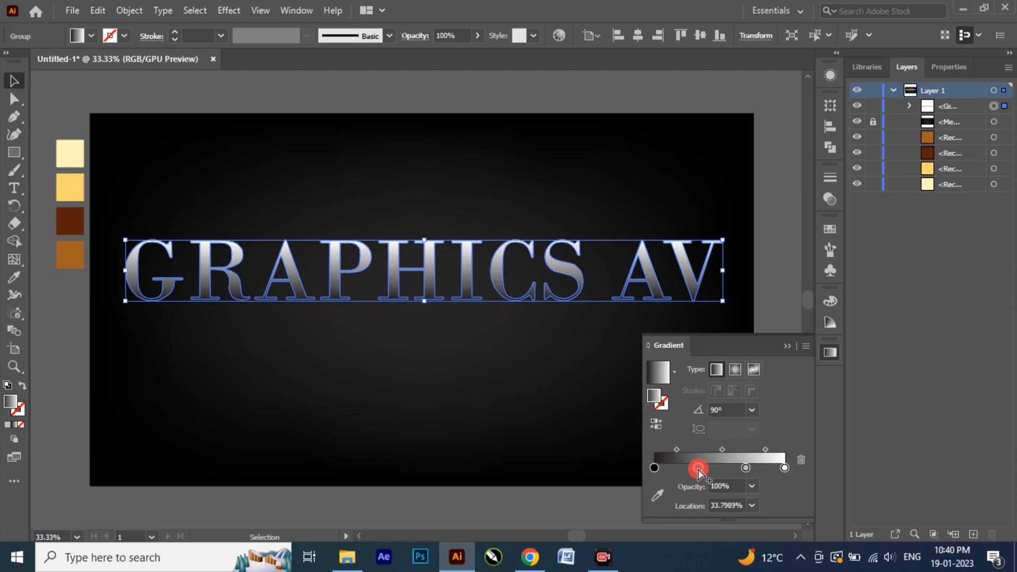
Step: Sample the pale cream swatch for the 100% gradient stop and the golden yellow swatch for the 70% stop
click(785, 469)
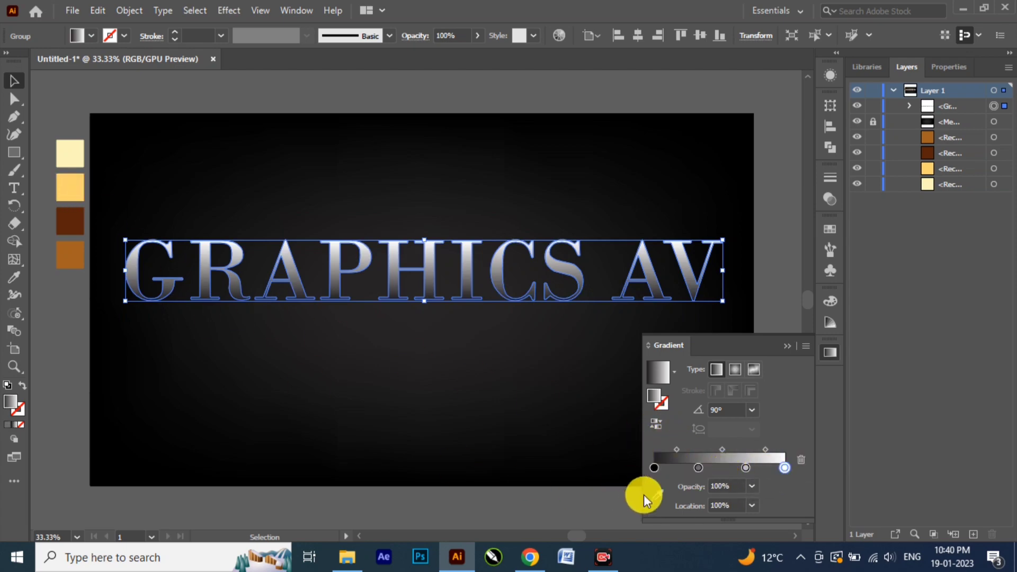
click(655, 495)
click(68, 148)
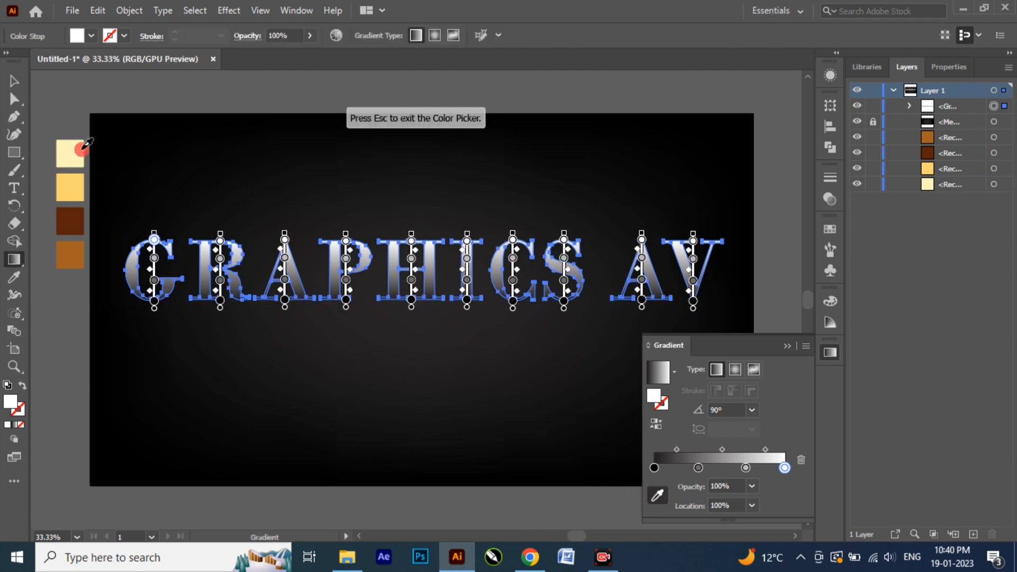
click(746, 468)
click(657, 495)
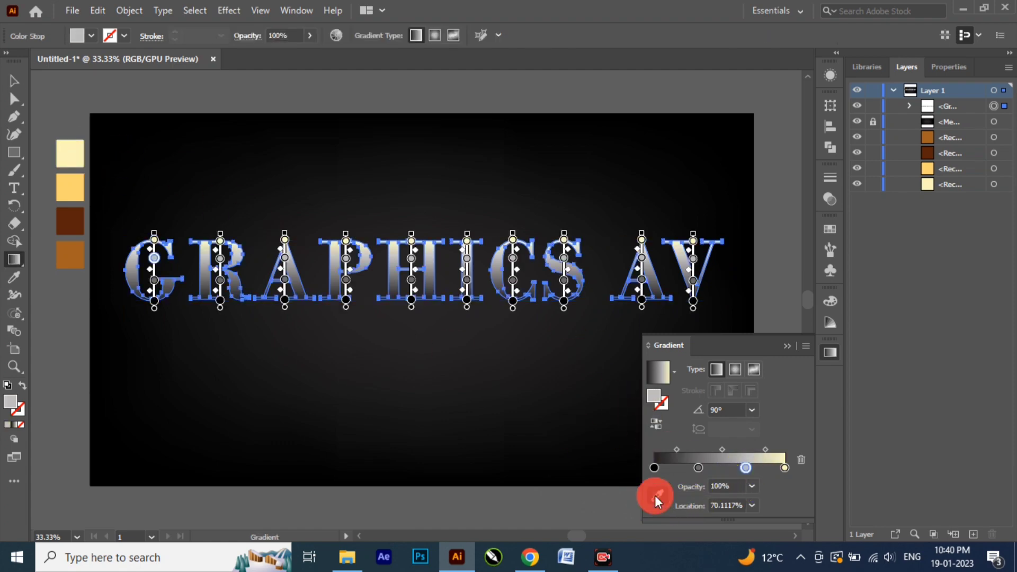
click(71, 176)
Step: Sample the dark brown swatch for the 34% gradient stop and the orange-brown swatch for the 0% stop
click(698, 468)
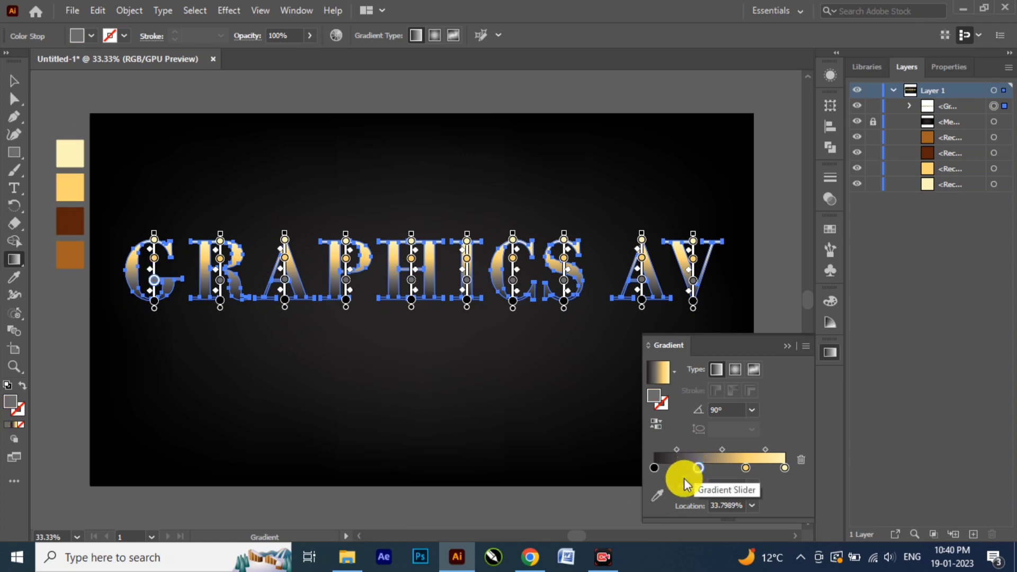
click(657, 495)
click(70, 222)
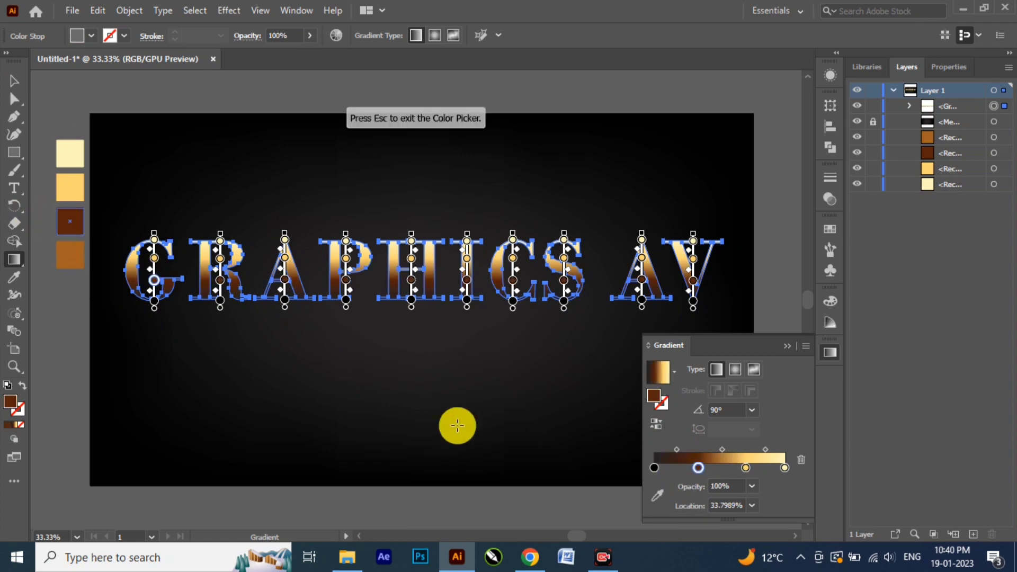
click(654, 468)
click(657, 495)
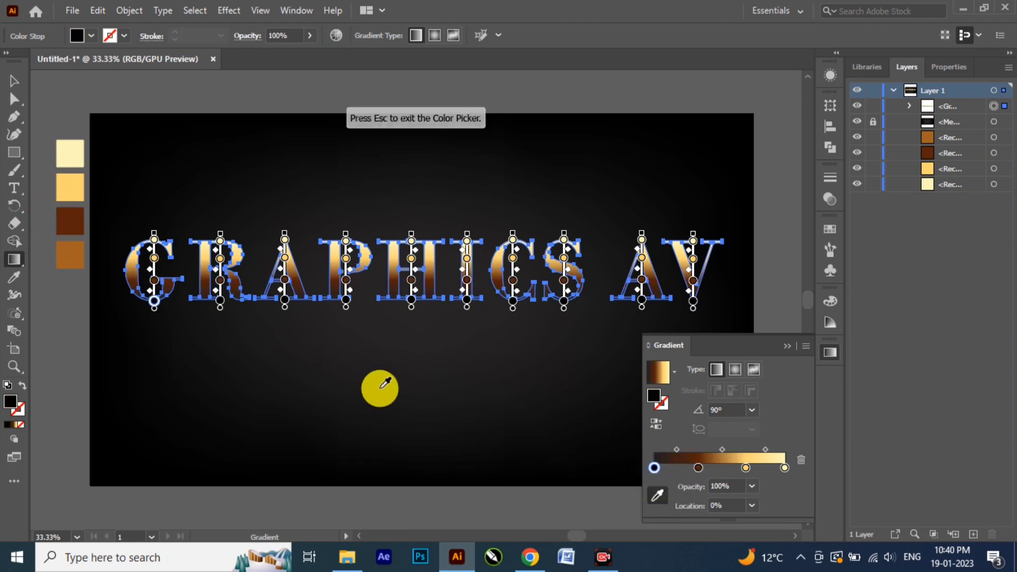
click(72, 257)
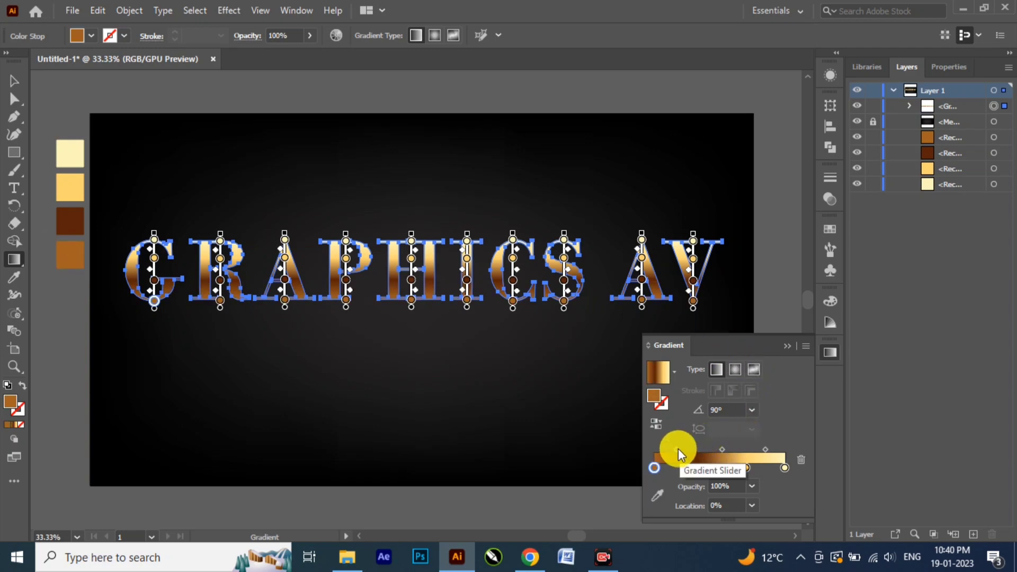
Step: Shift the dark brown stop and its midpoint toward the gradient's centre and move the golden yellow stop to about 63.4%
drag(678, 449, 737, 469)
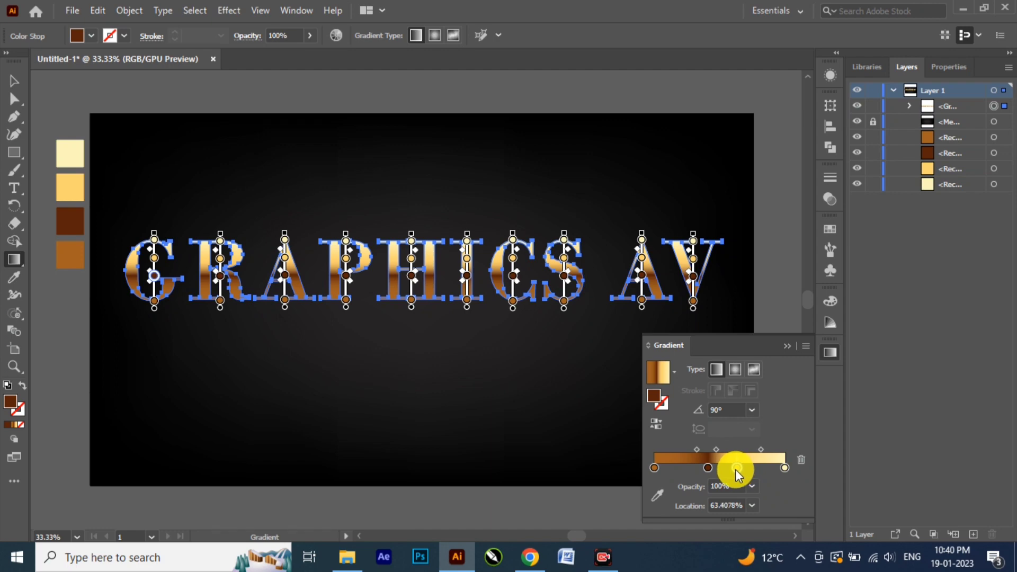
click(786, 346)
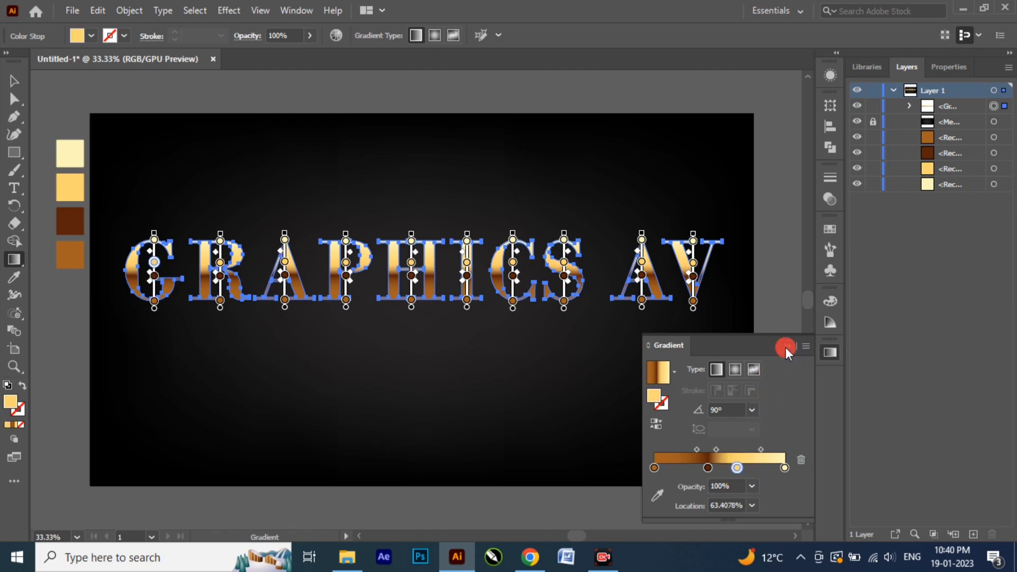
click(14, 82)
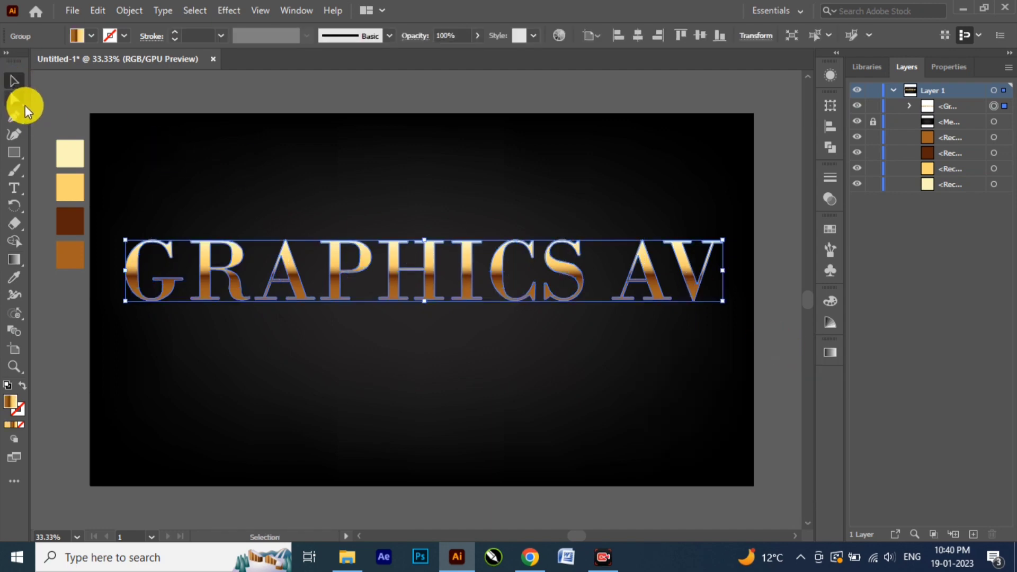
Step: Apply the same gold gradient to the lettering's stroke, reverse its direction, and deselect the lettering
click(23, 413)
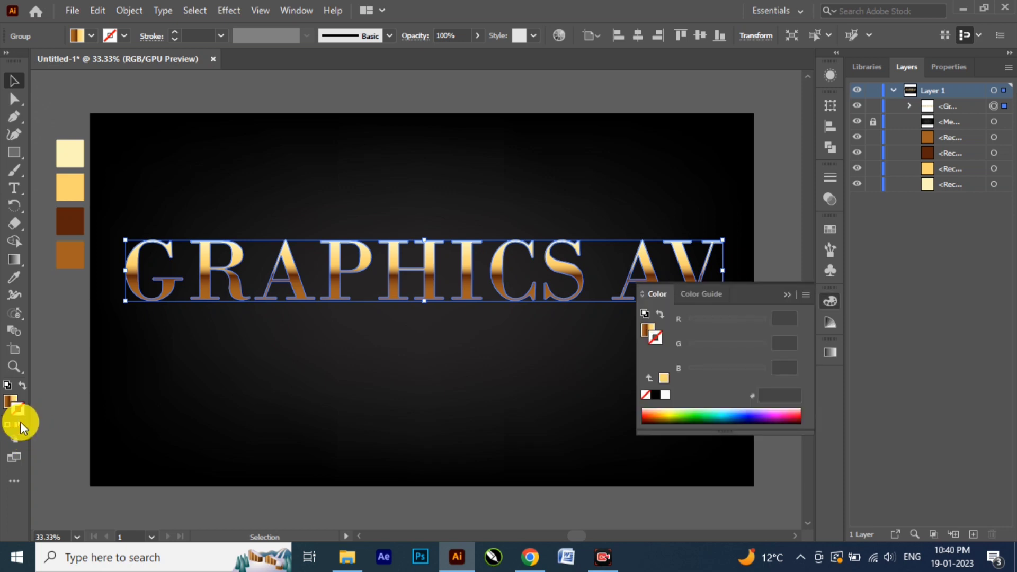
click(15, 425)
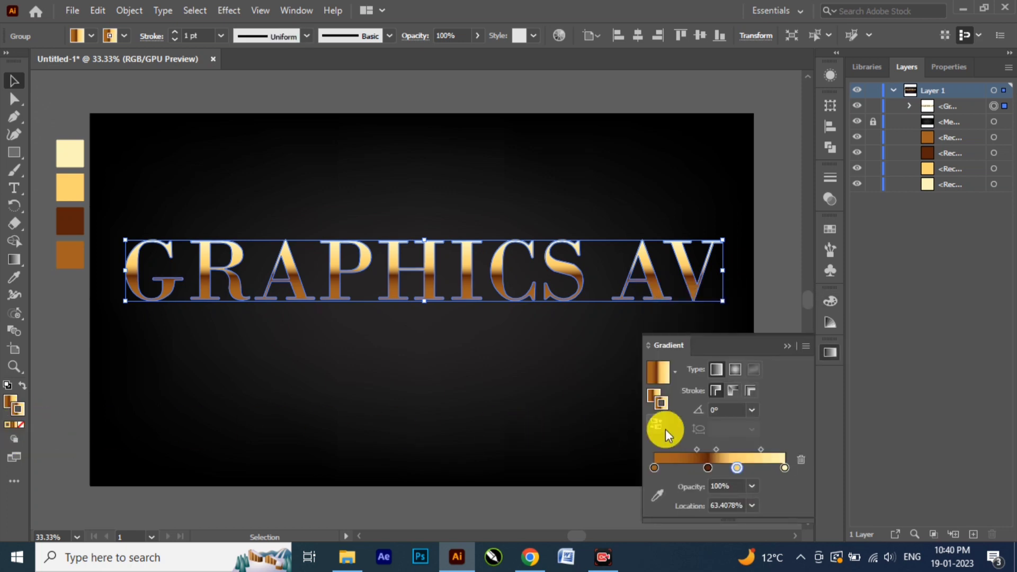
click(655, 426)
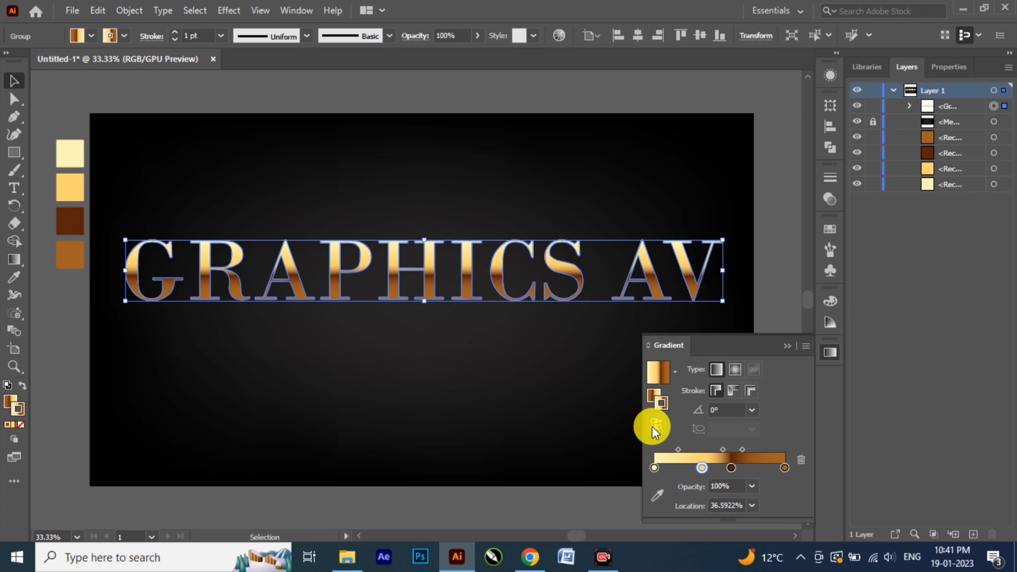
click(739, 307)
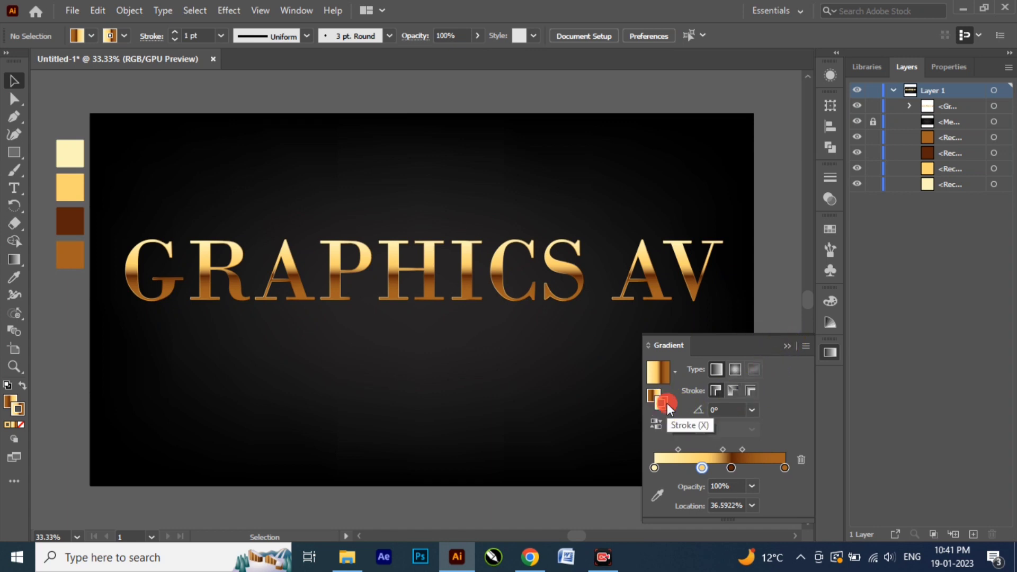
Step: Set the lettering's stroke weight to 2 pt and close the gradient settings
click(174, 31)
click(567, 269)
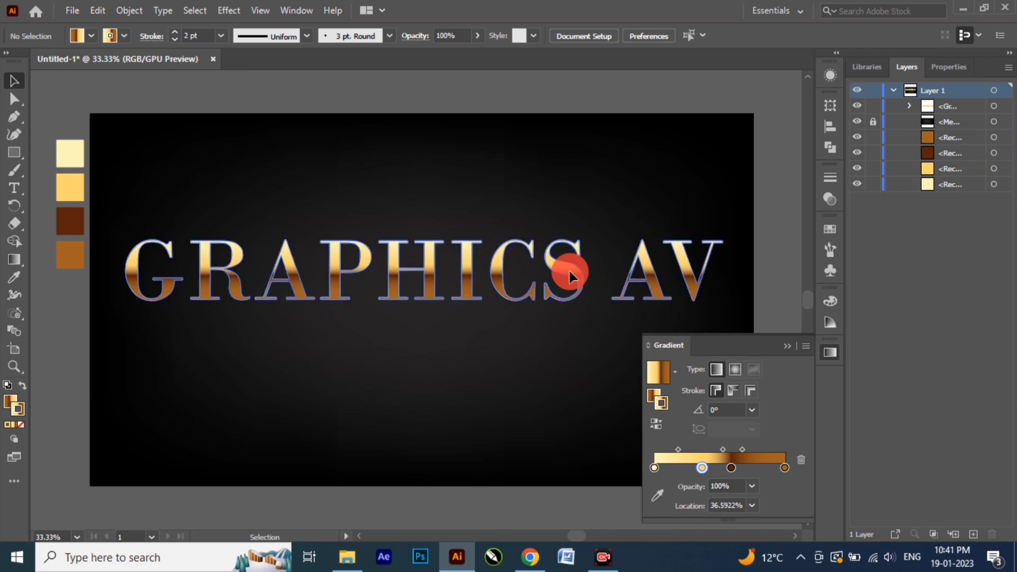
click(175, 31)
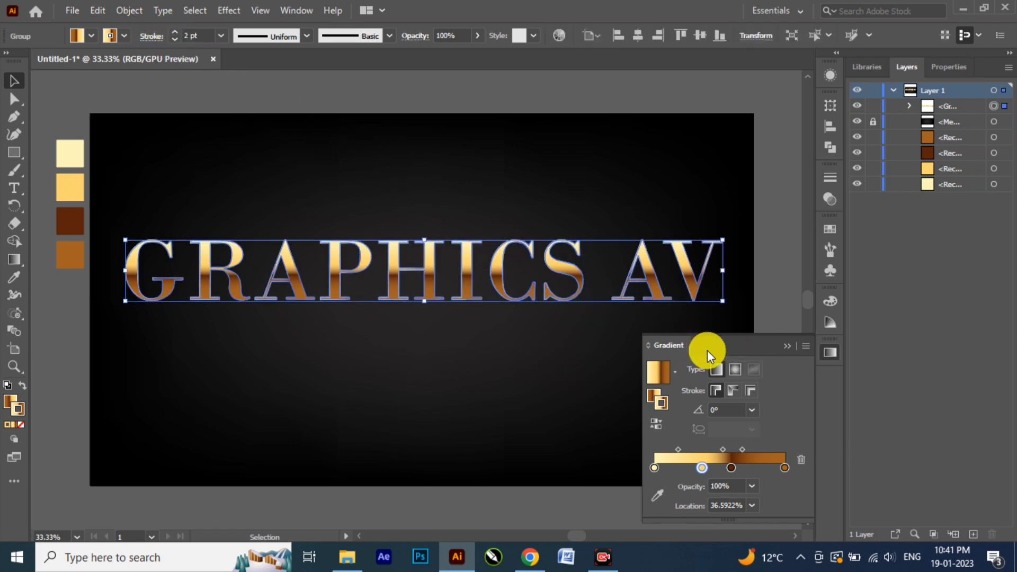
click(784, 344)
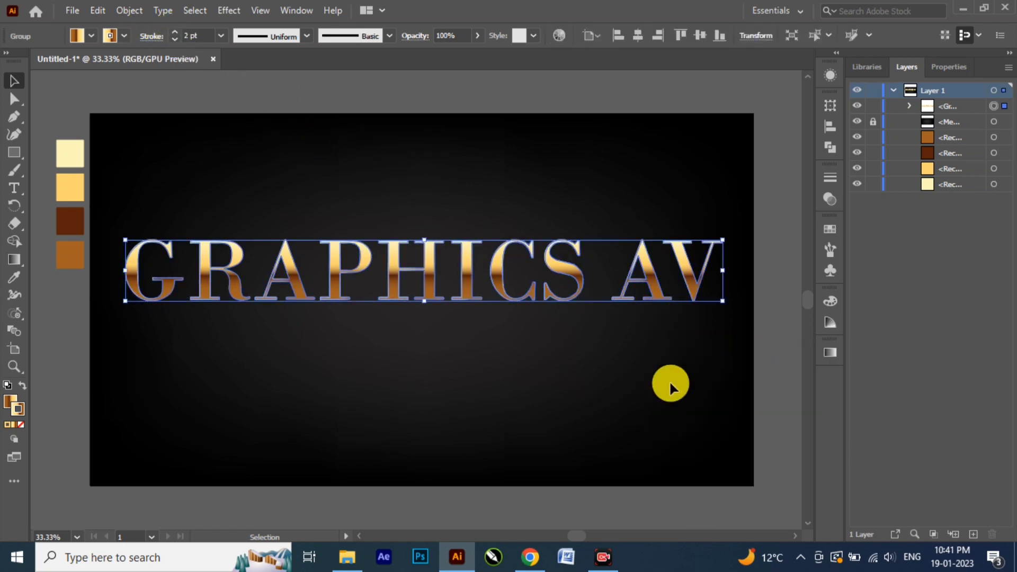
Step: Create a copy of the lettering reflected across the horizontal axis and place it directly beneath the original
click(394, 168)
click(426, 269)
right_click(427, 270)
mouse_move(522, 456)
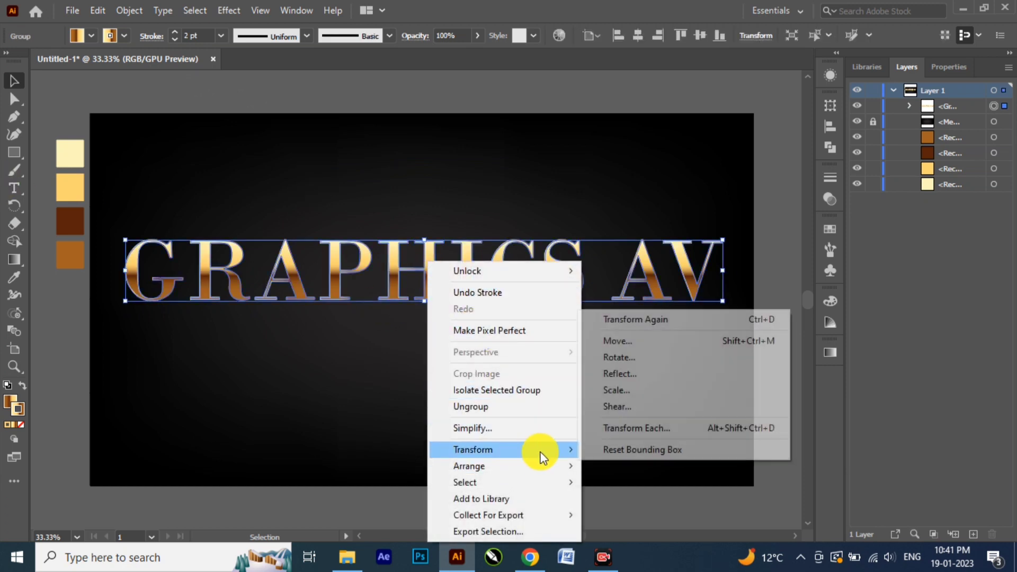
click(621, 372)
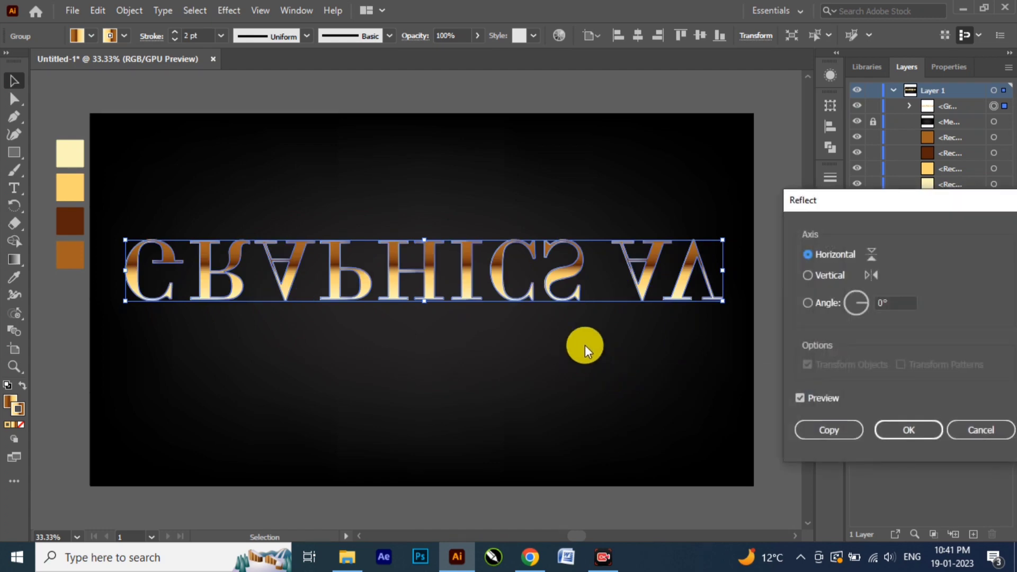
click(809, 427)
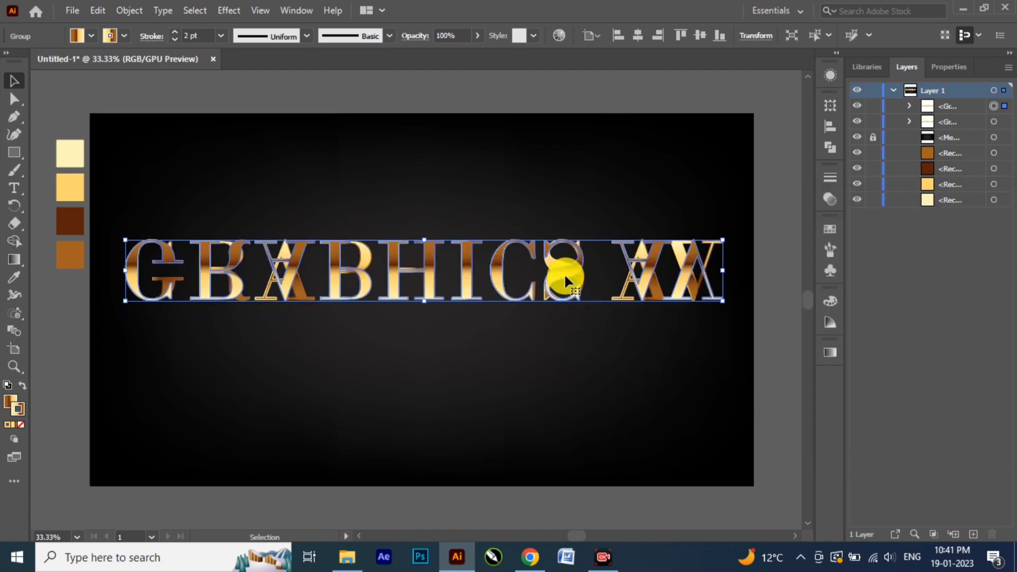
drag(564, 275, 565, 340)
Step: Copy the original upright lettering and paste the duplicate in front of it
click(395, 272)
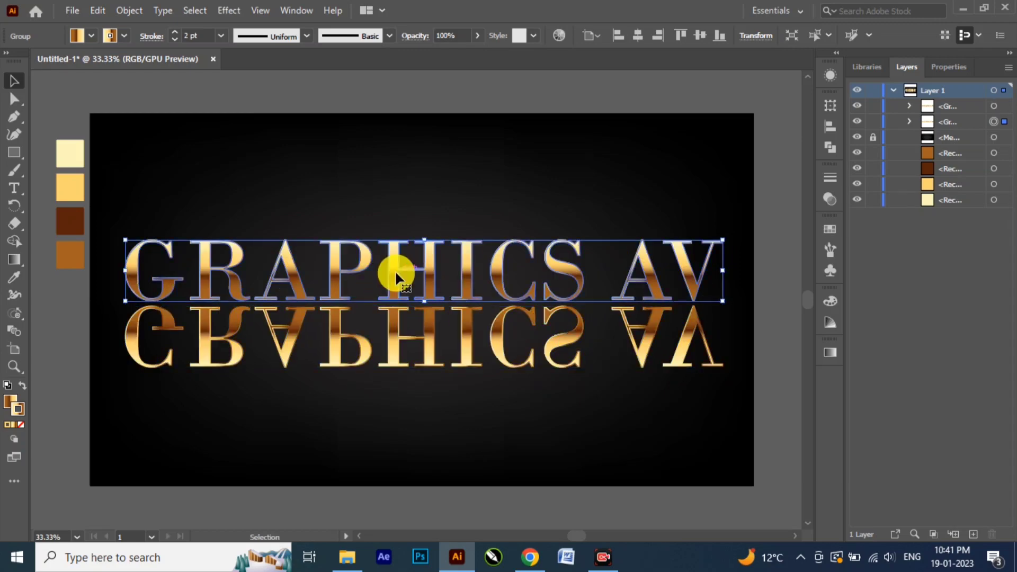
click(97, 11)
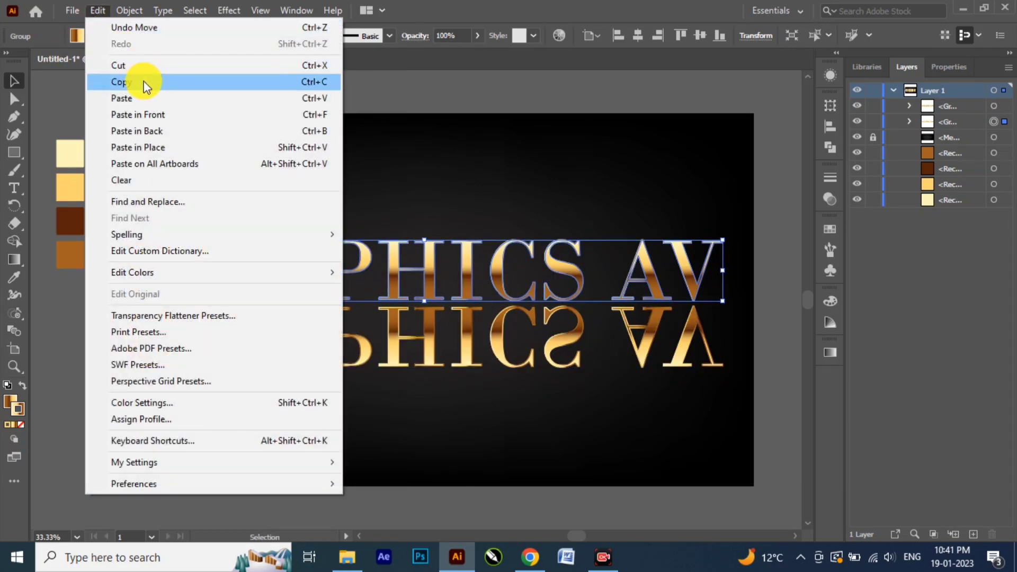
click(140, 81)
click(97, 11)
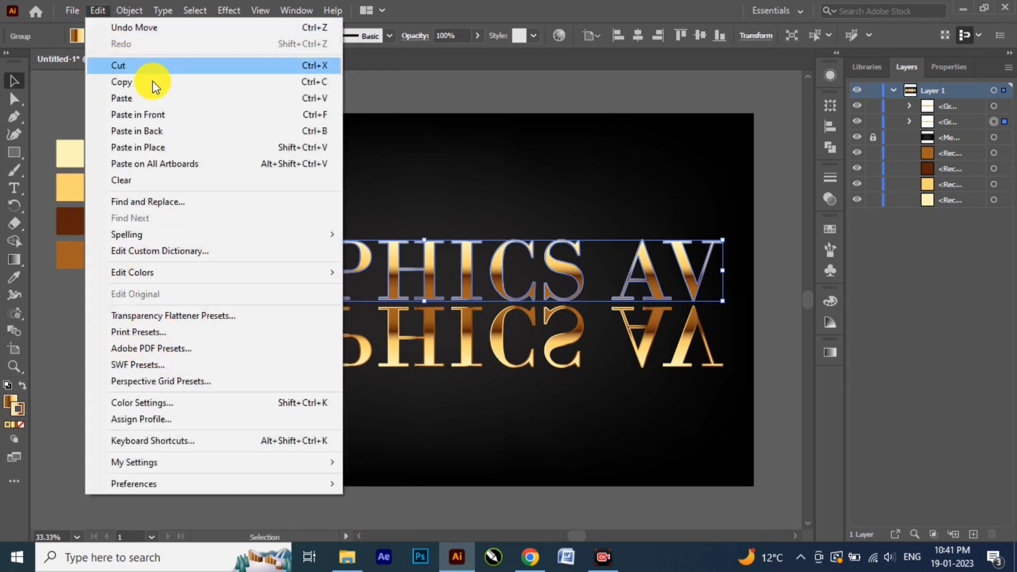
click(174, 116)
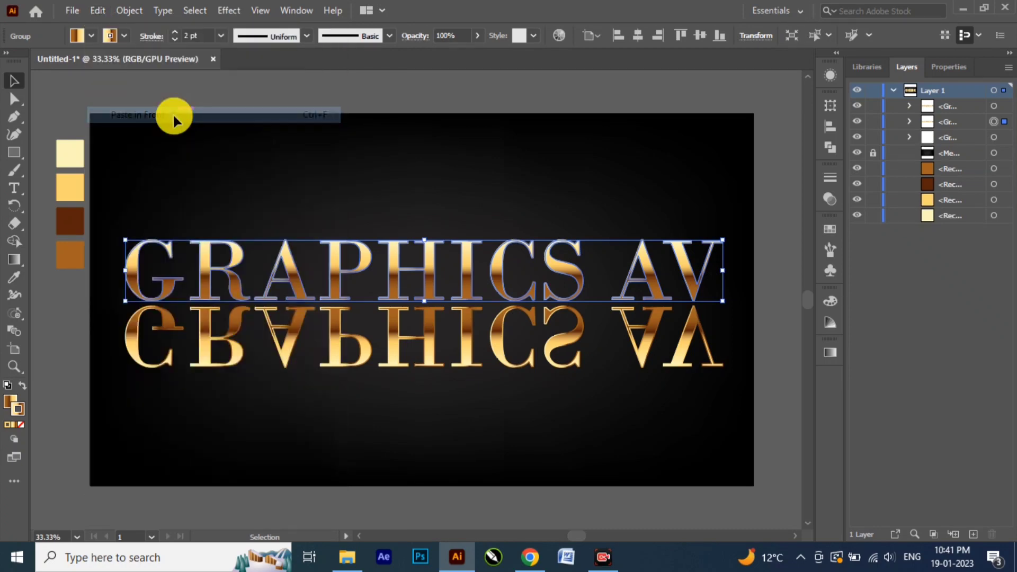
Step: Set both fill and stroke of the rear copy of the upright lettering to black
click(994, 137)
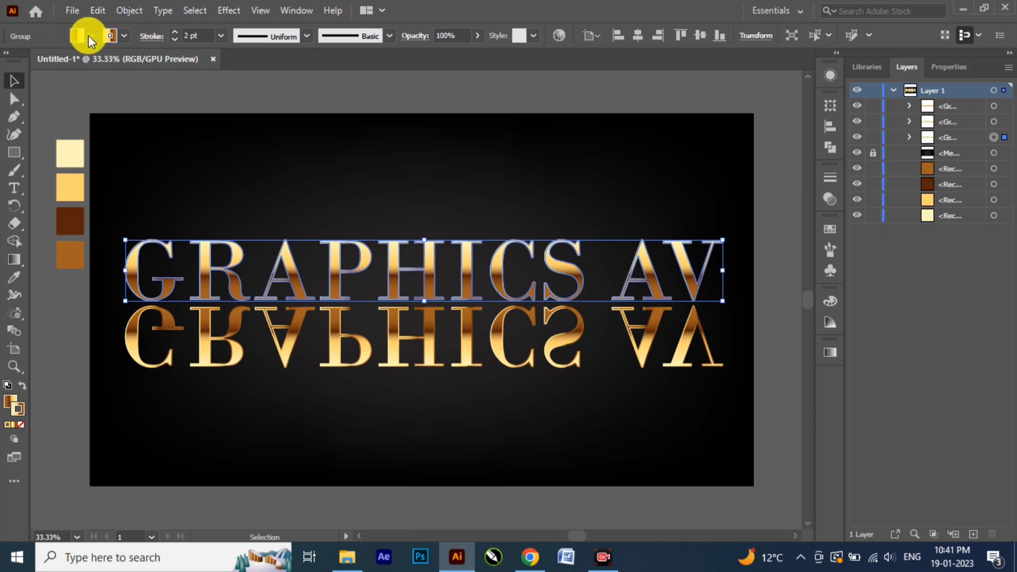
click(92, 35)
click(41, 60)
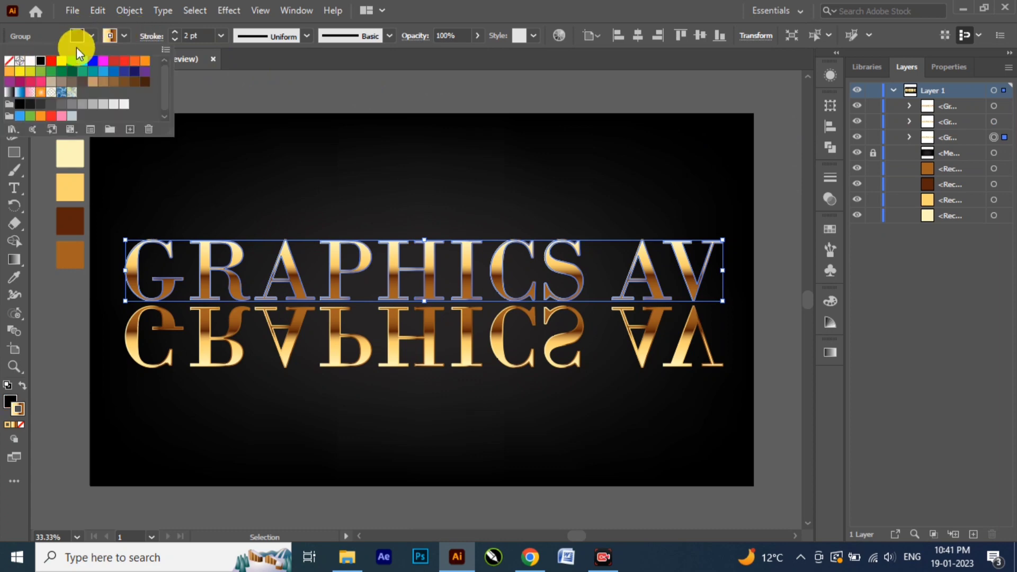
click(122, 38)
click(122, 35)
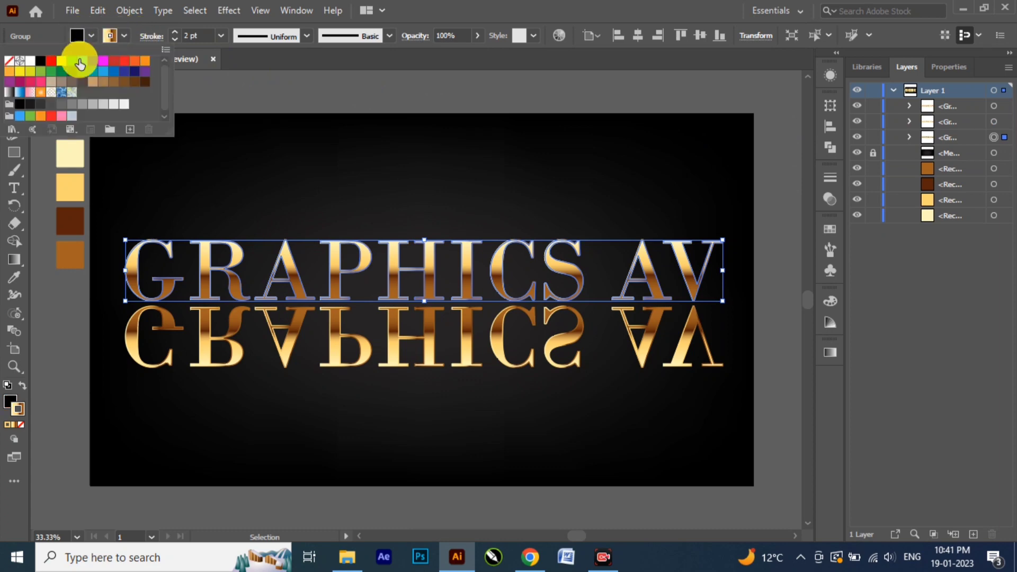
click(41, 62)
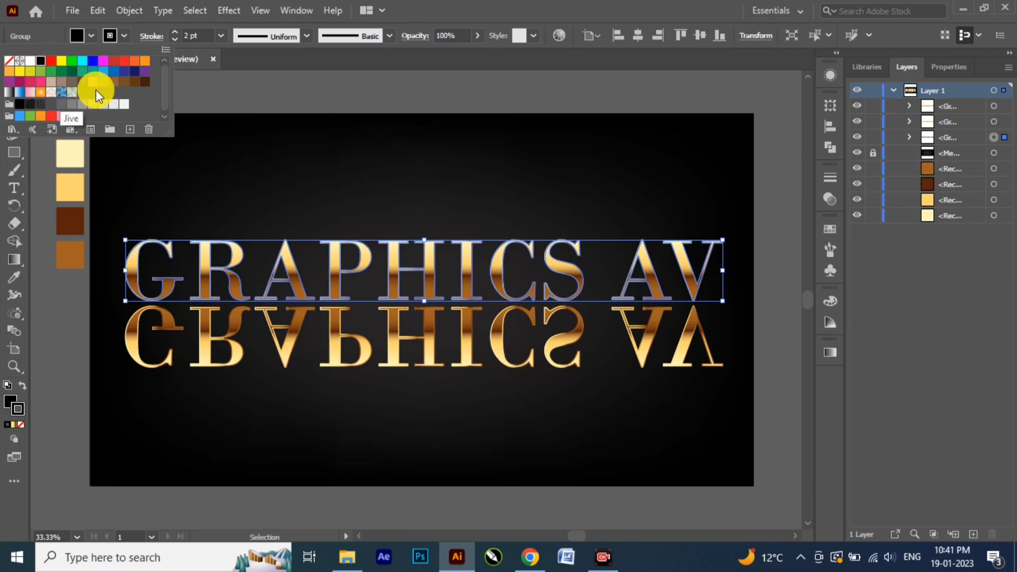
Step: Scale the black rear copy vertically to about half its height, keeping its baseline at the foot of the gold lettering
drag(15, 208, 82, 225)
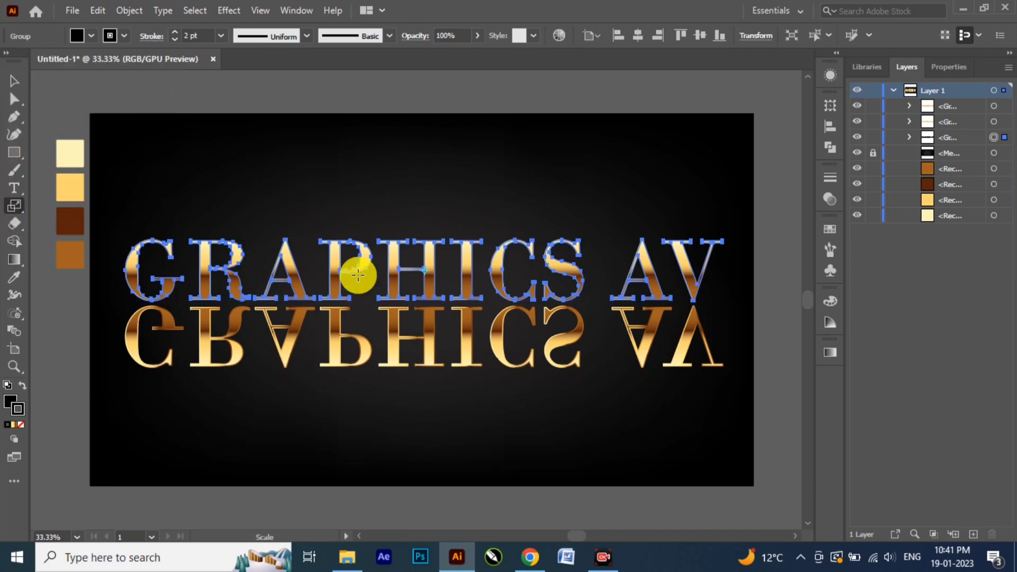
click(424, 271)
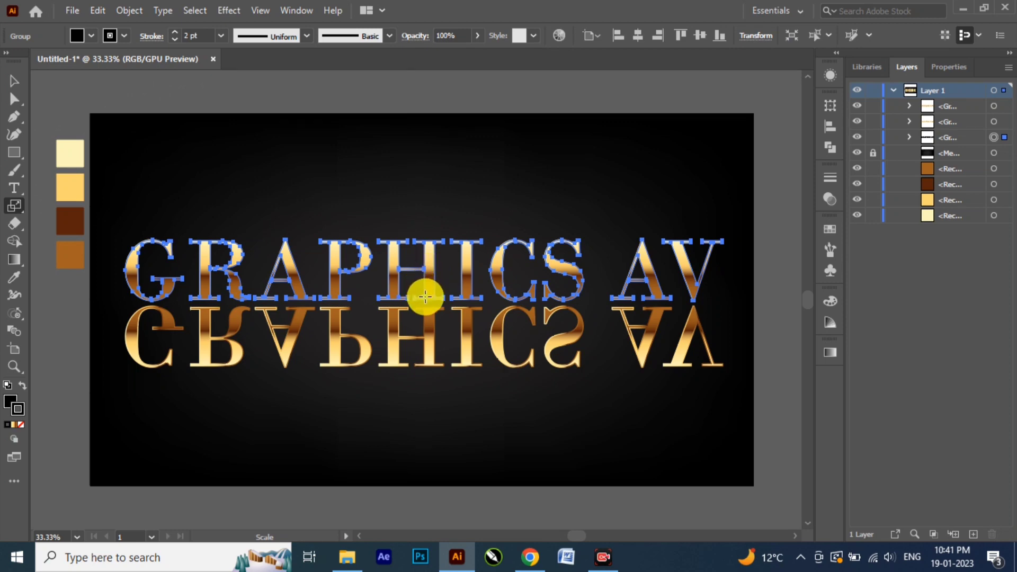
drag(425, 240, 427, 265)
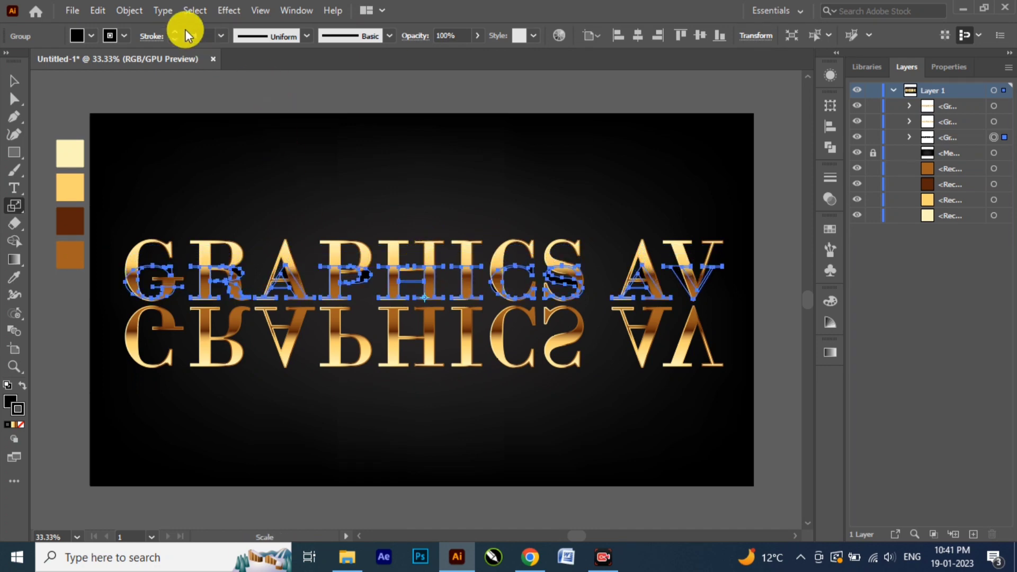
Step: Apply a Gaussian Blur to the squashed black copy as a shadow and deselect it
click(223, 9)
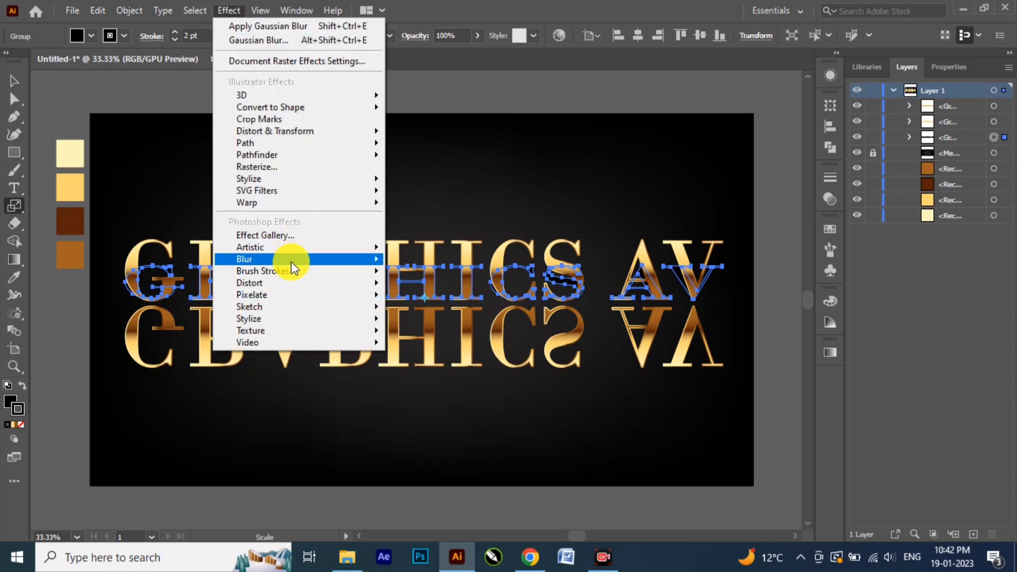
mouse_move(349, 261)
click(404, 261)
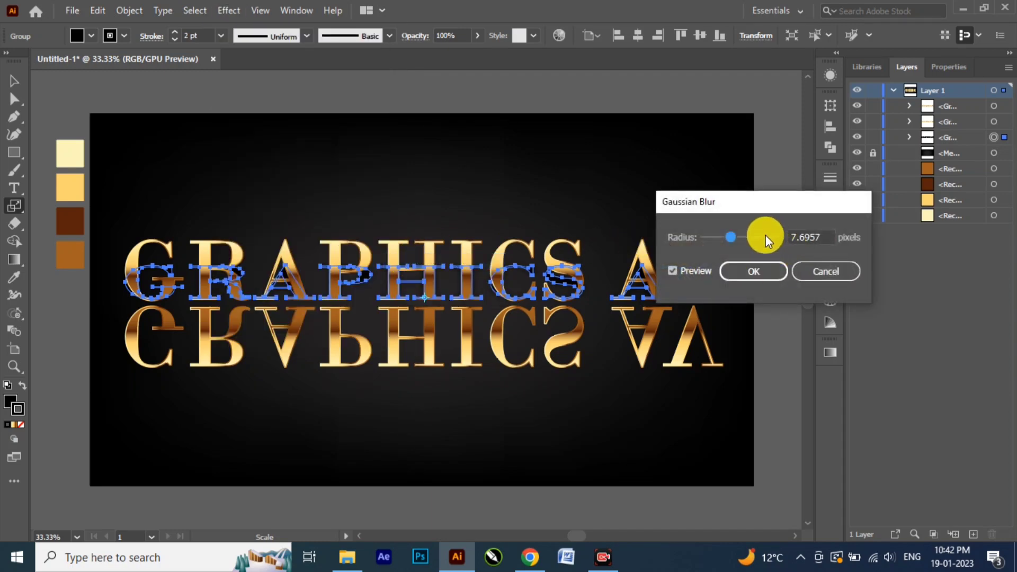
drag(730, 237, 731, 237)
click(745, 270)
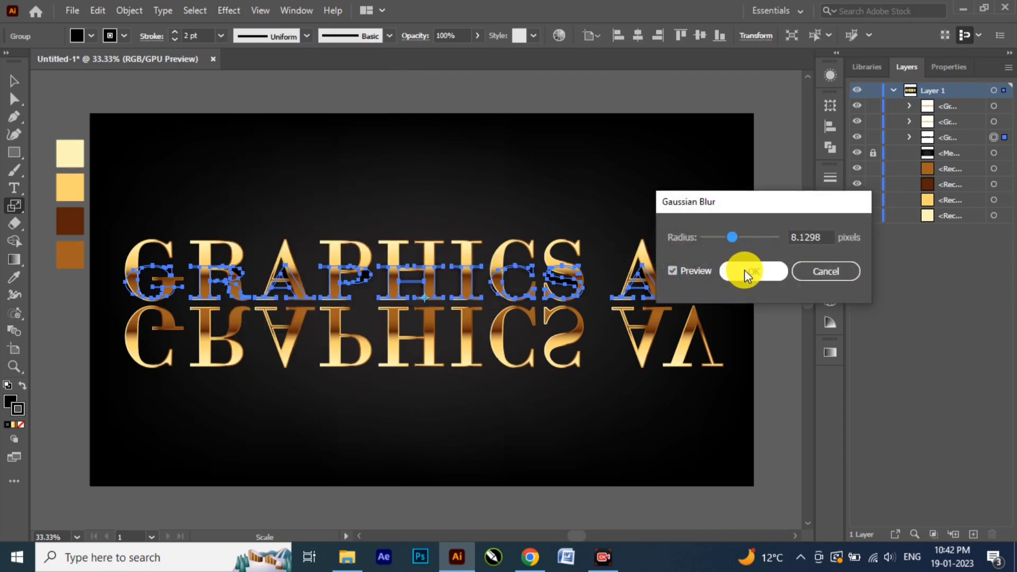
click(14, 80)
click(418, 195)
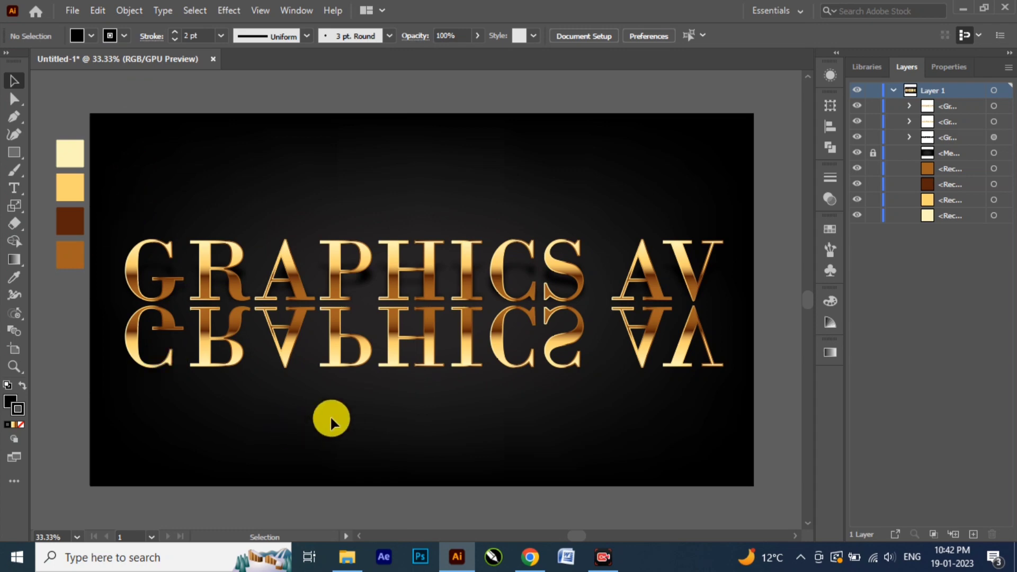
Step: Draw a rectangle that completely covers the reflected lettering
click(368, 349)
click(14, 152)
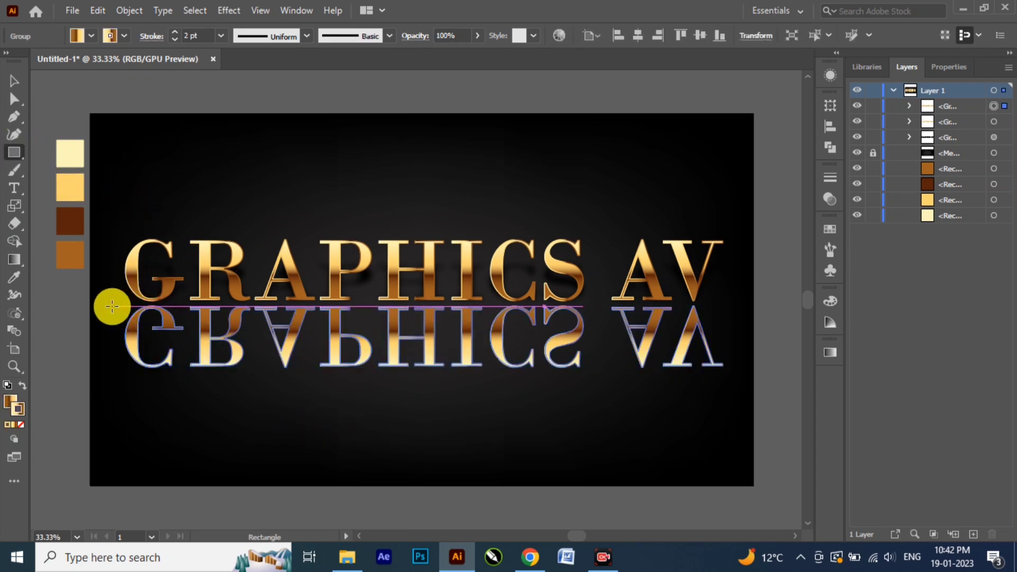
drag(112, 306, 729, 372)
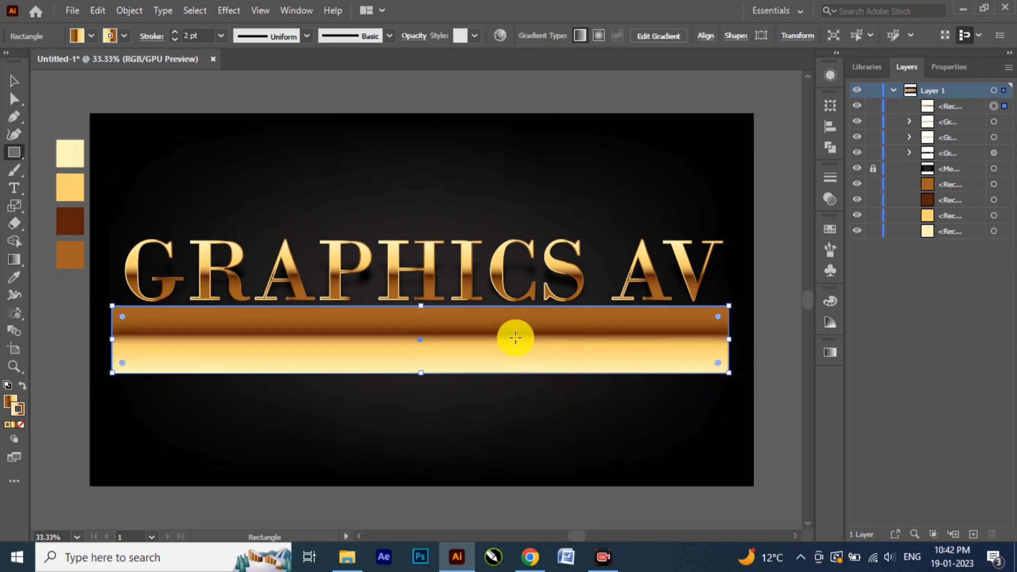
Step: Remove the covering rectangle's stroke and fill it with black
click(124, 36)
click(9, 61)
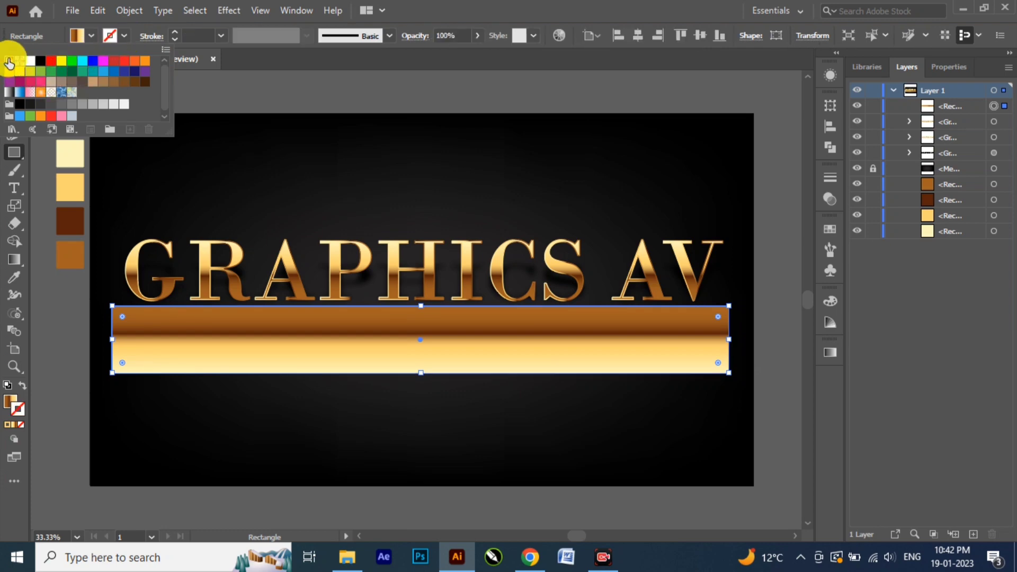
click(90, 37)
click(90, 36)
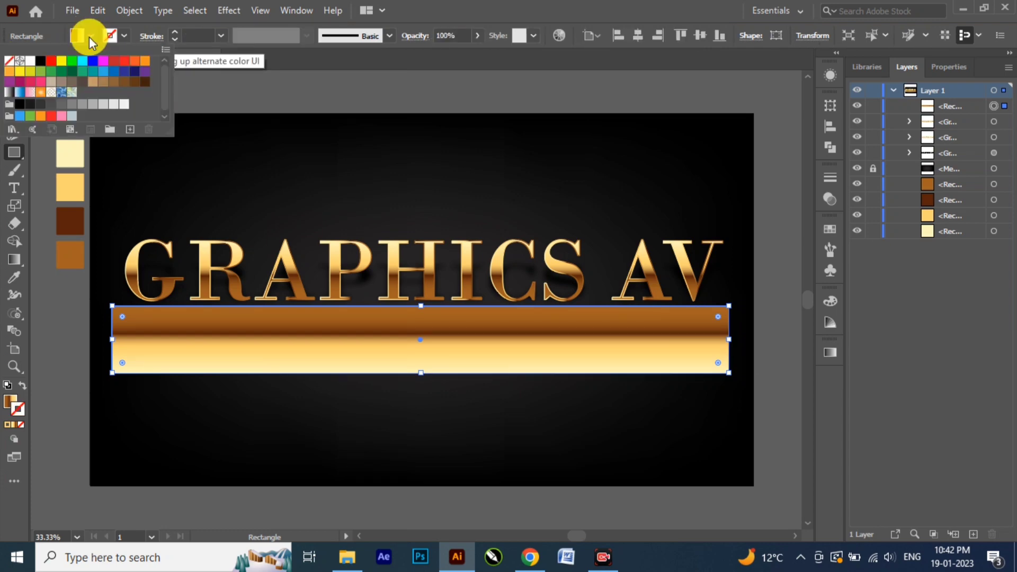
click(41, 61)
click(427, 391)
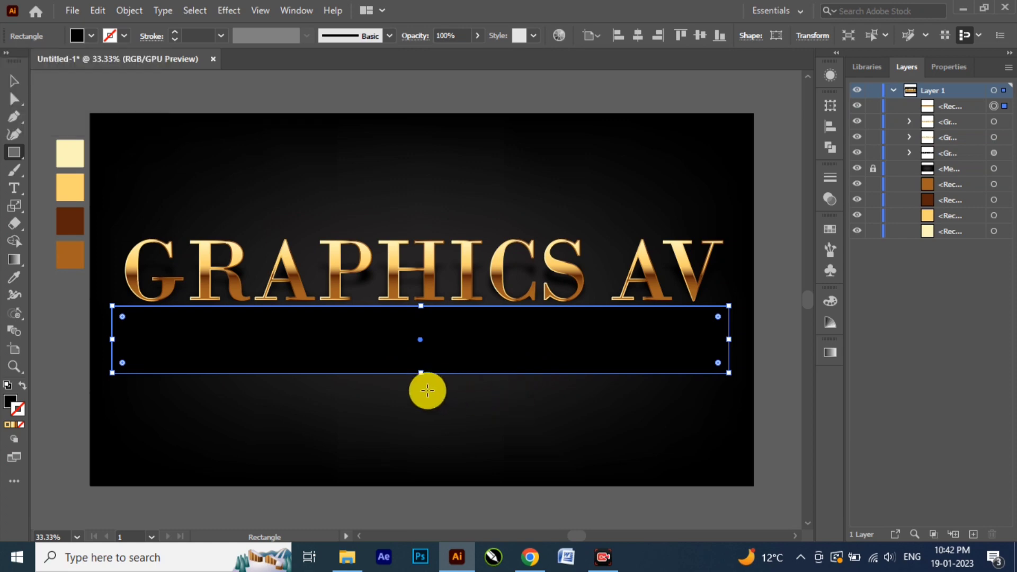
click(15, 86)
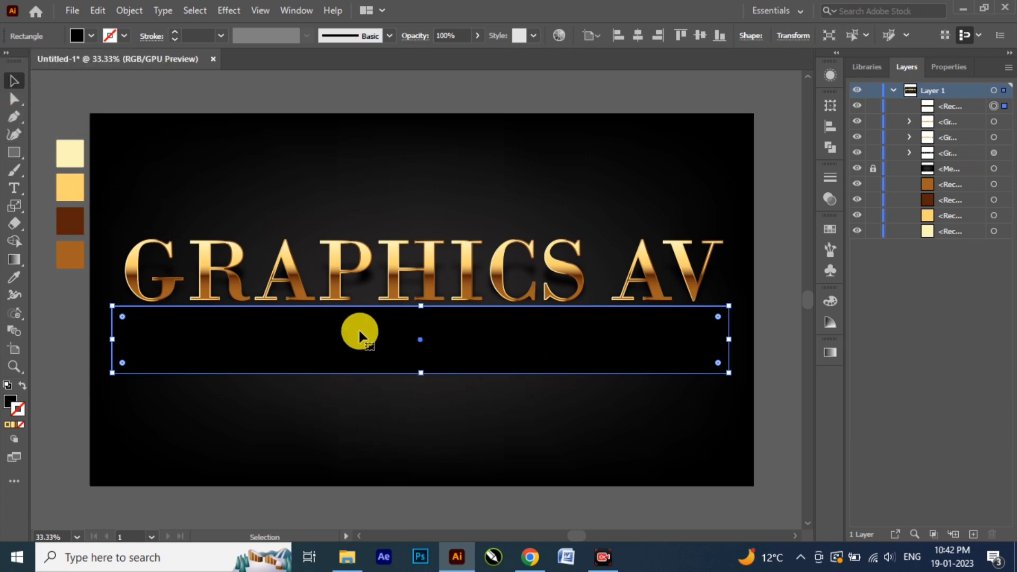
Step: Select the black rectangle together with the reflected lettering and make an opacity mask from them
click(436, 412)
click(475, 367)
click(330, 440)
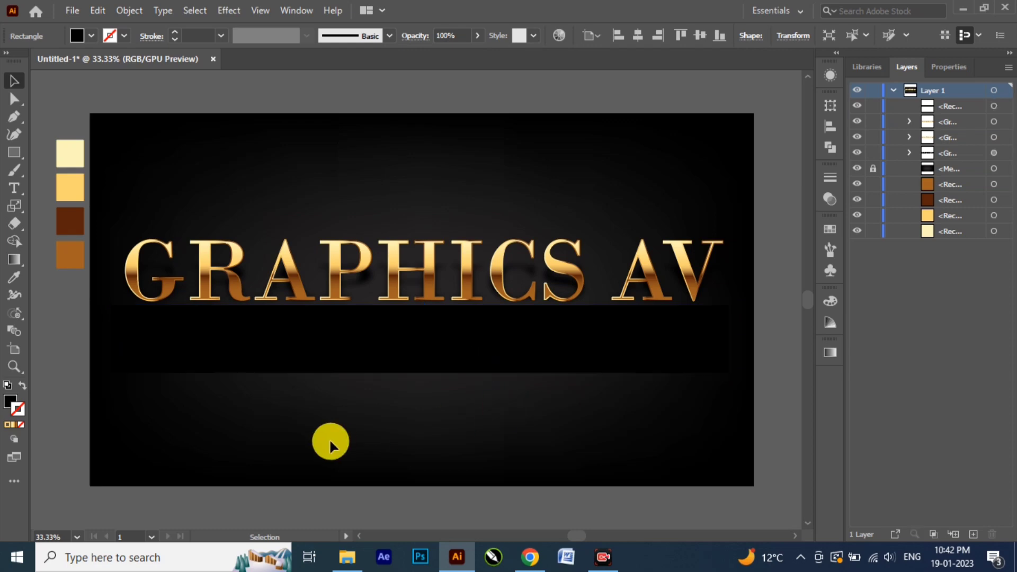
click(475, 353)
drag(655, 346, 652, 341)
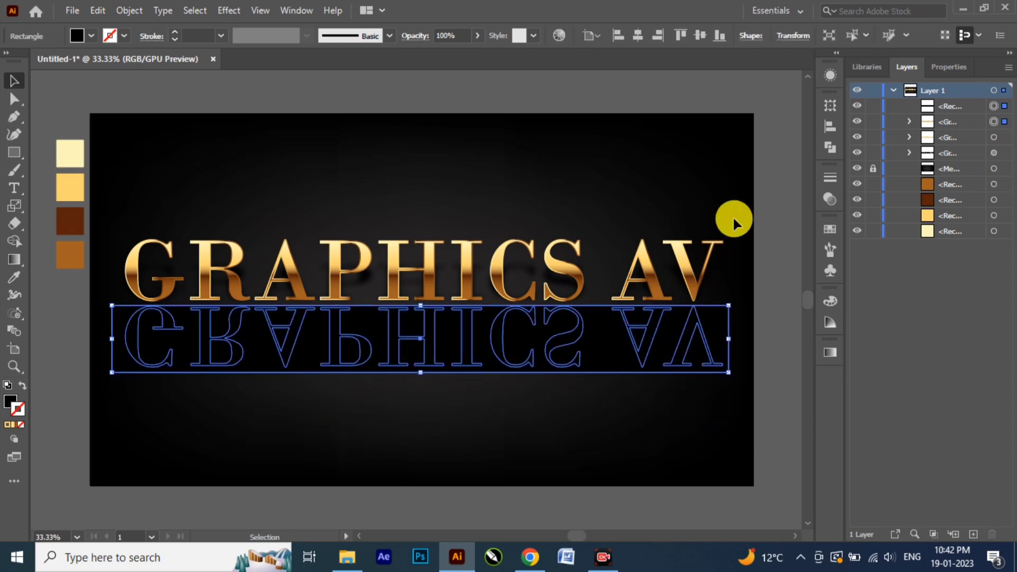
click(831, 198)
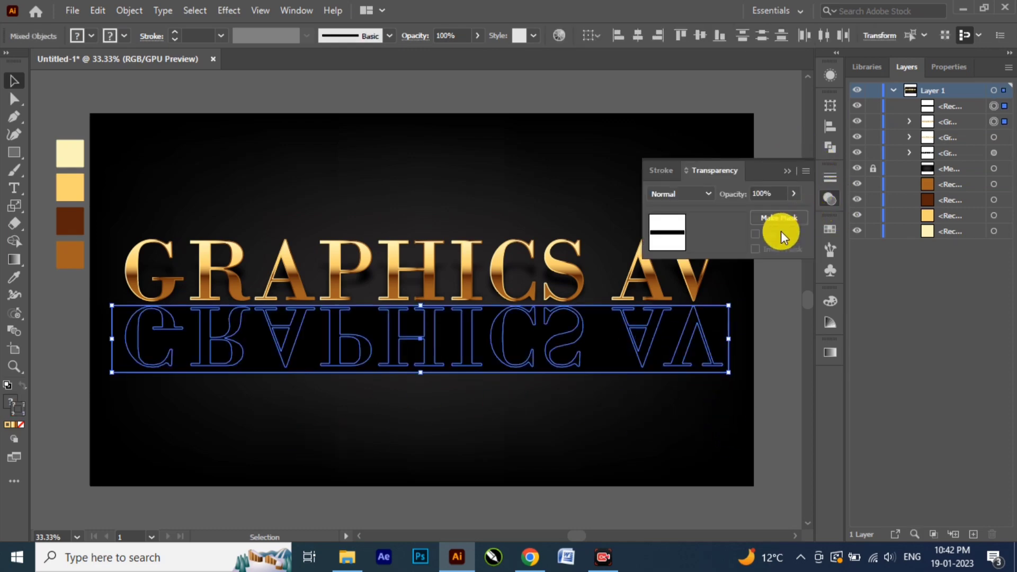
click(792, 215)
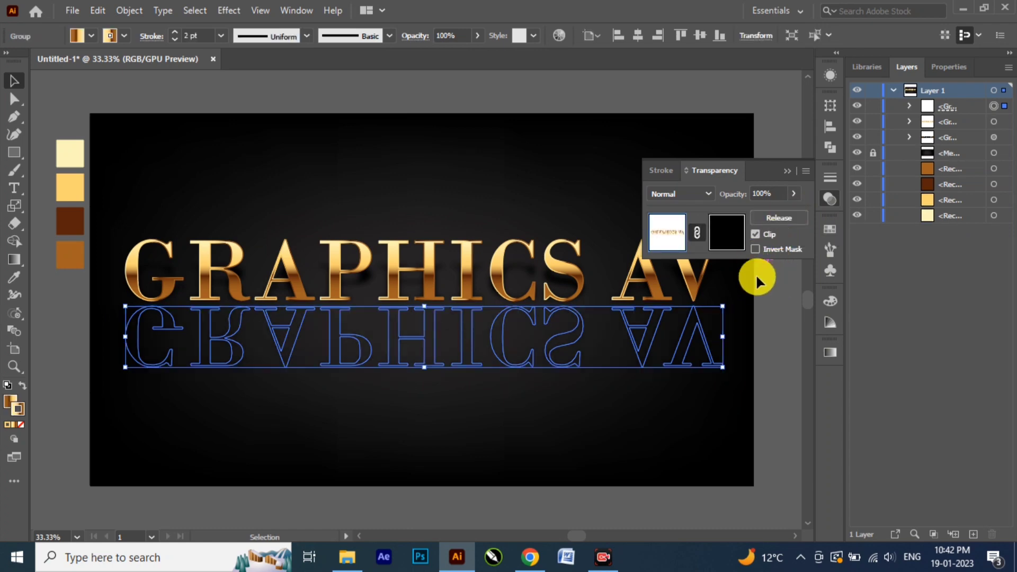
Step: In the opacity mask, apply the gold gradient to the rectangle's stroke and remove the dark brown and golden yellow stops
click(727, 232)
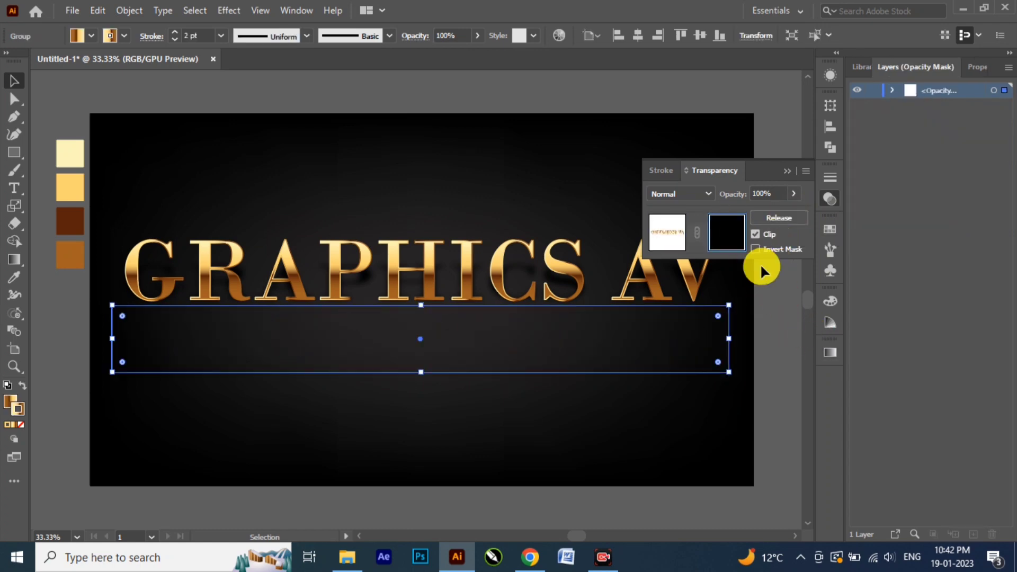
click(828, 353)
click(730, 455)
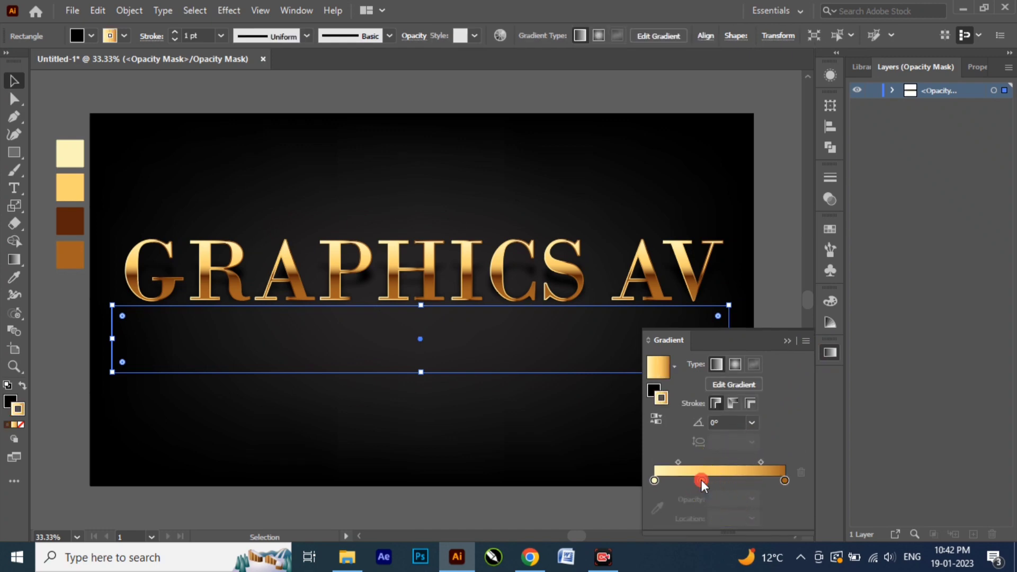
drag(701, 479, 677, 492)
Step: Recolor the mask rectangle's gradient stops to white at the start and black at the end, and move the midpoint to about 13%
click(655, 481)
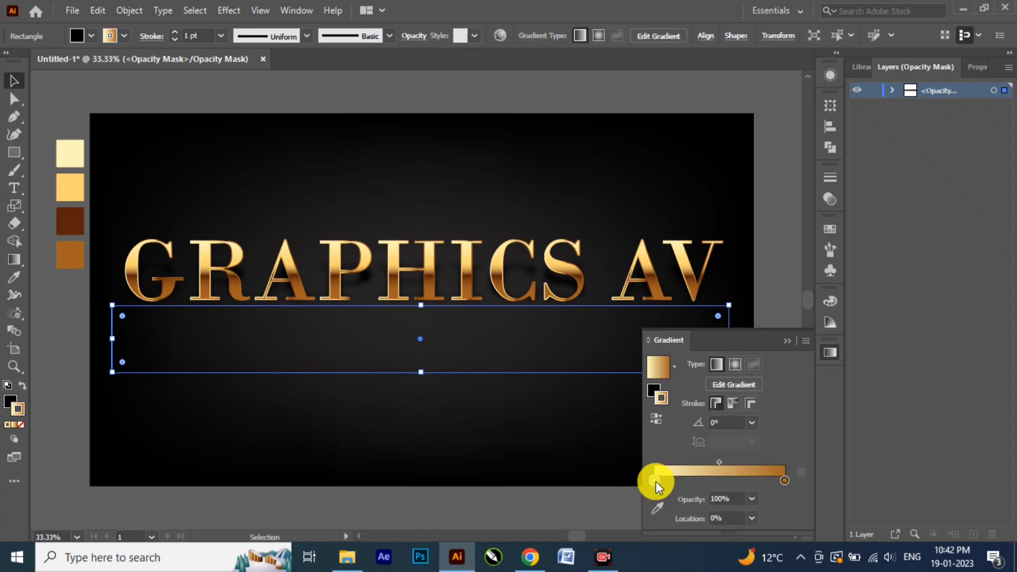
double_click(655, 481)
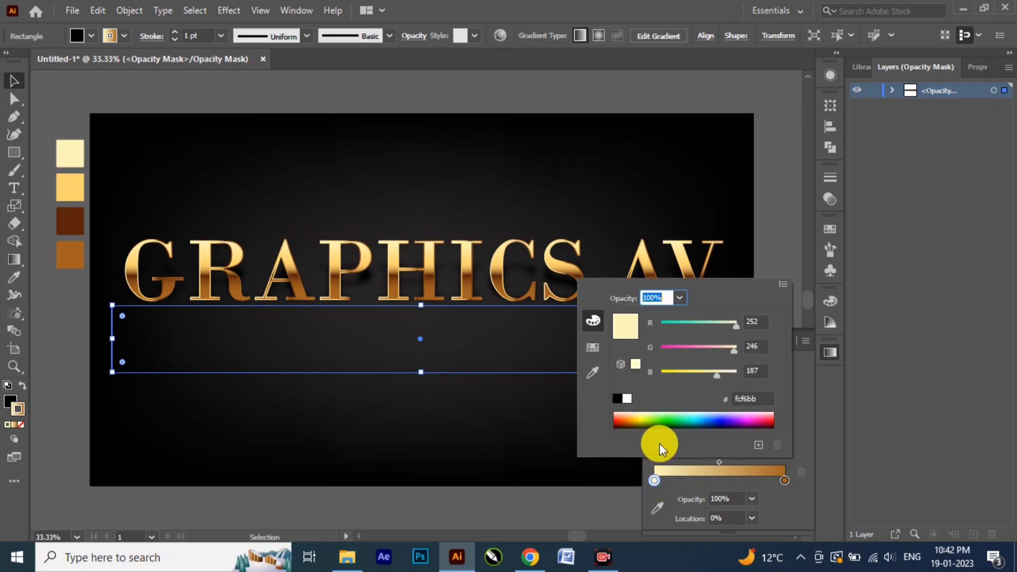
click(785, 480)
double_click(785, 480)
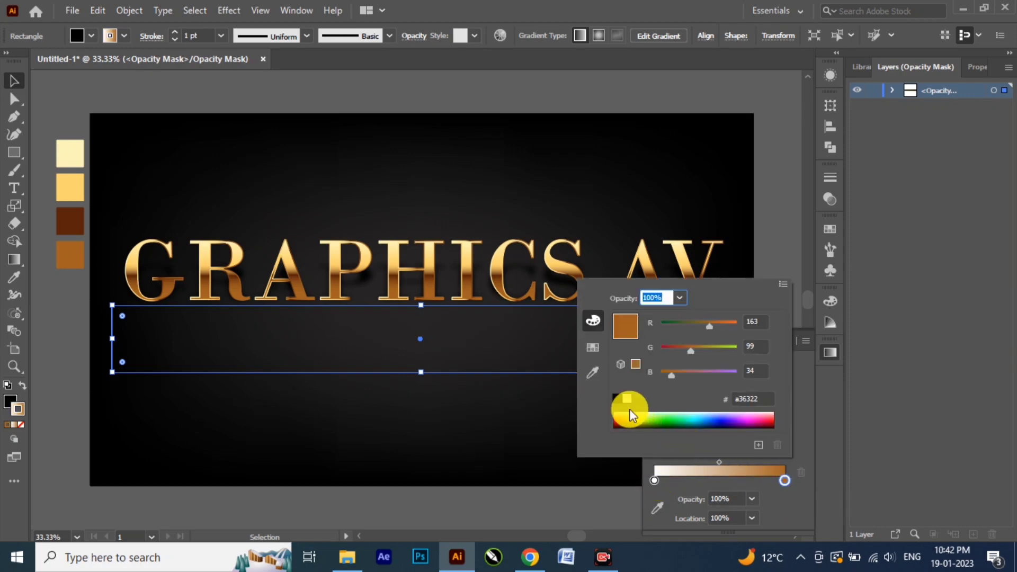
click(618, 399)
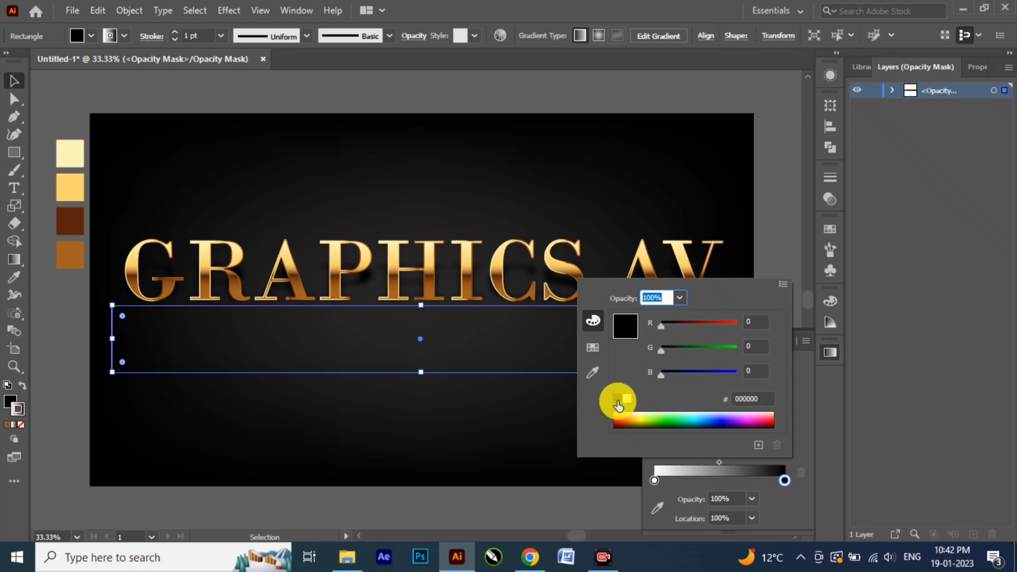
click(803, 451)
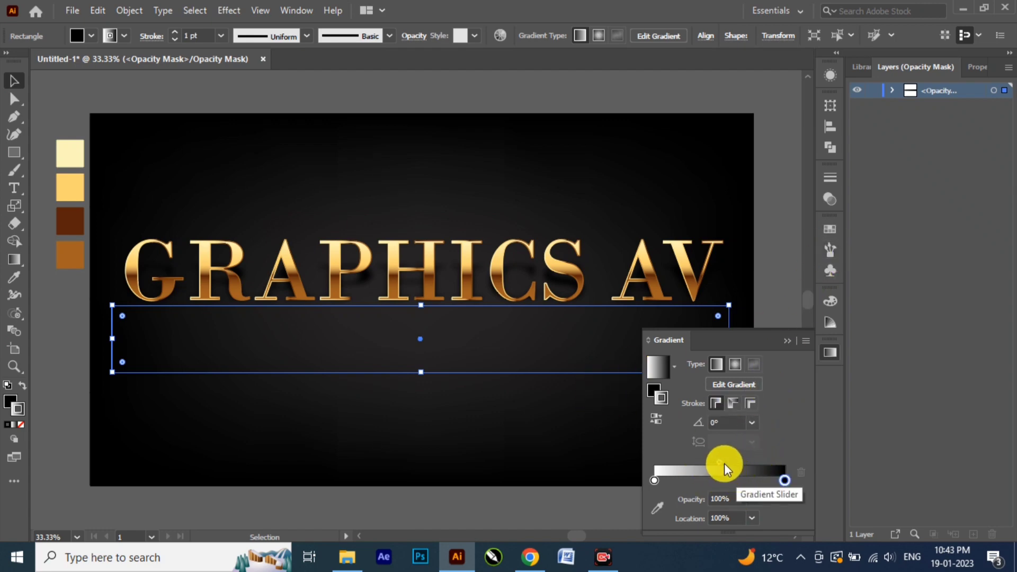
drag(720, 462, 672, 463)
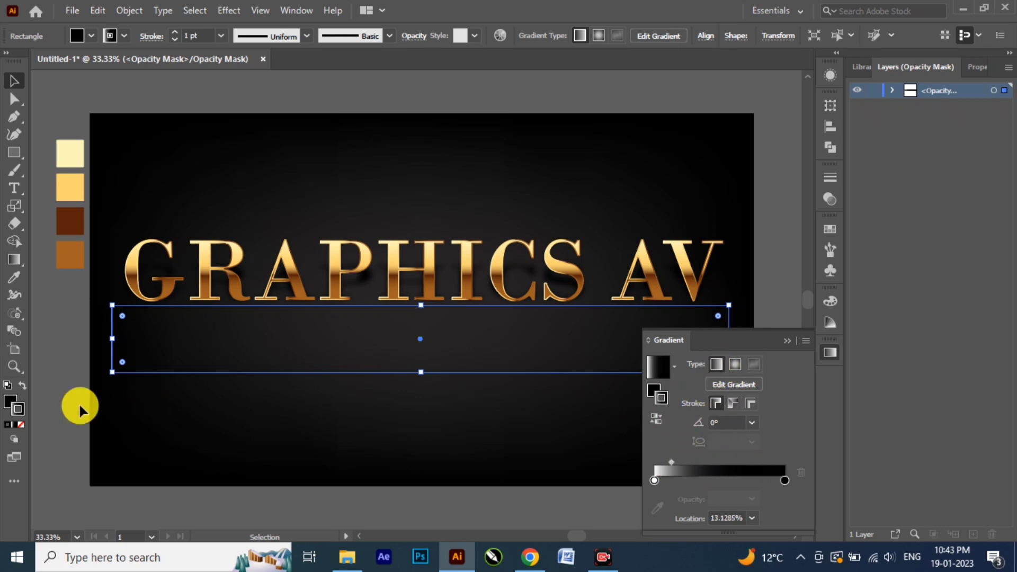
Step: Remove the mask rectangle's stroke and apply the white-to-black gradient to its fill
click(24, 424)
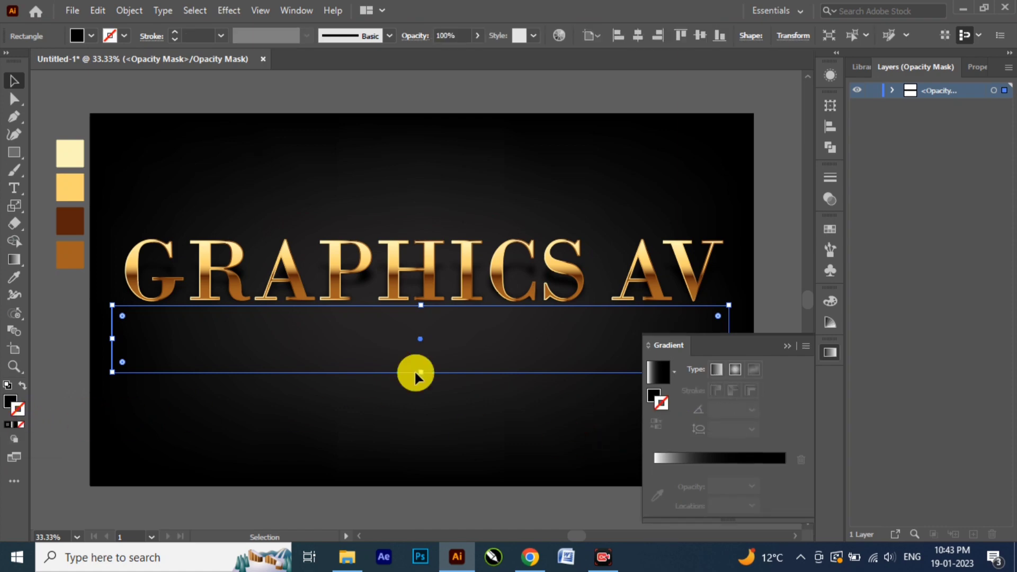
click(11, 402)
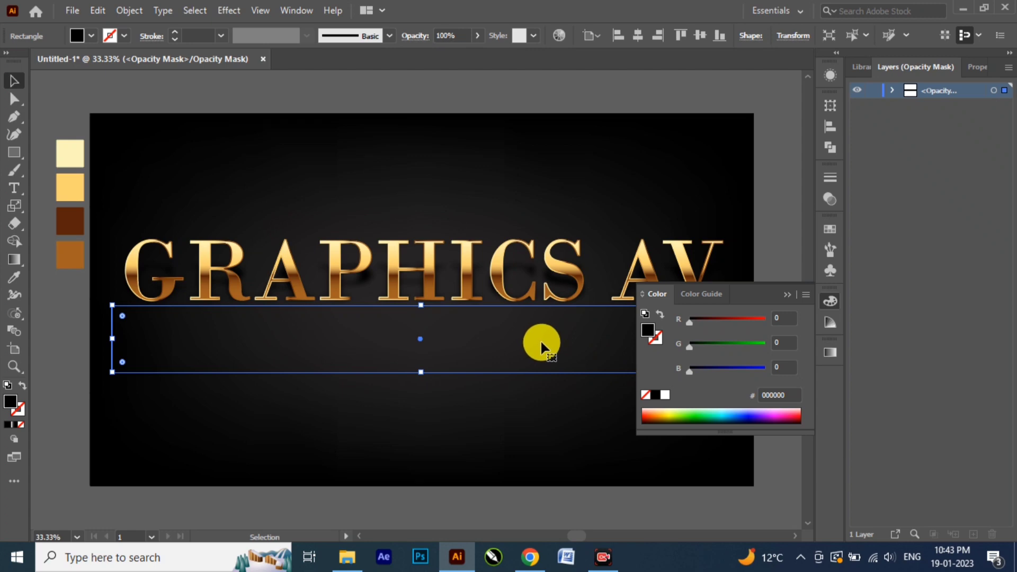
click(839, 356)
click(752, 459)
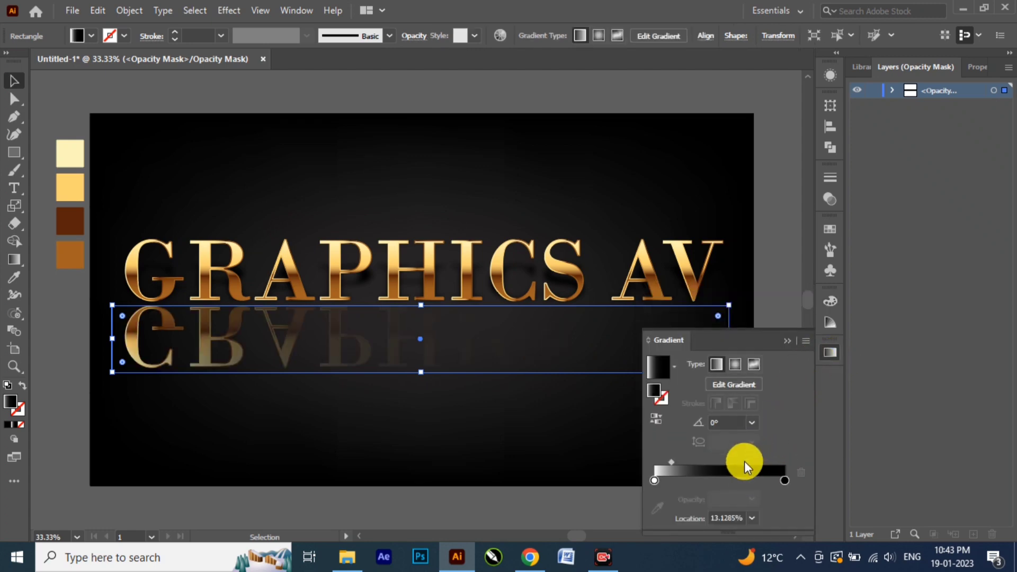
Step: Set the mask gradient's angle to 90°, reverse it, and move the black stop inward to shorten the reflection's fade
click(752, 422)
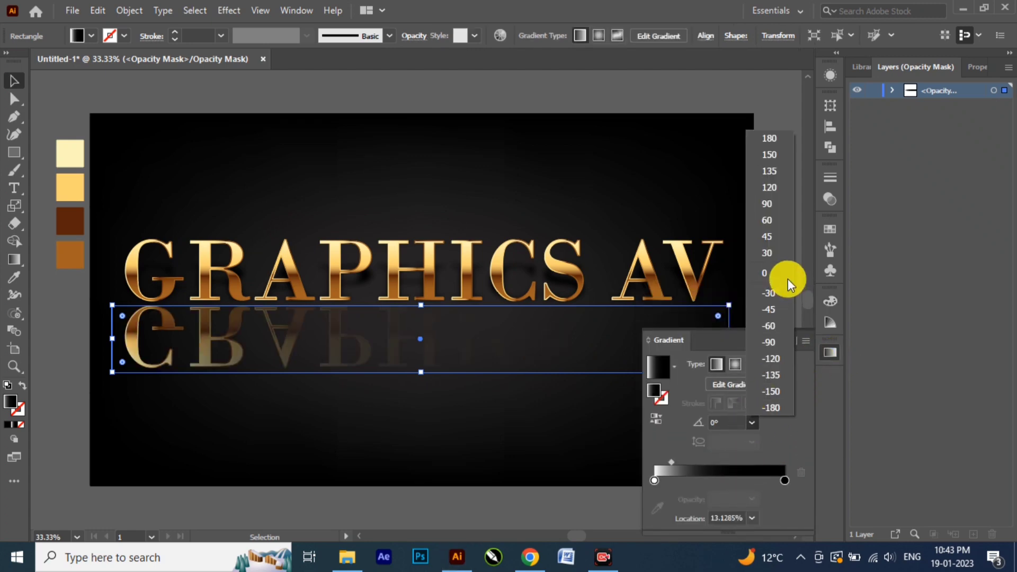
click(778, 203)
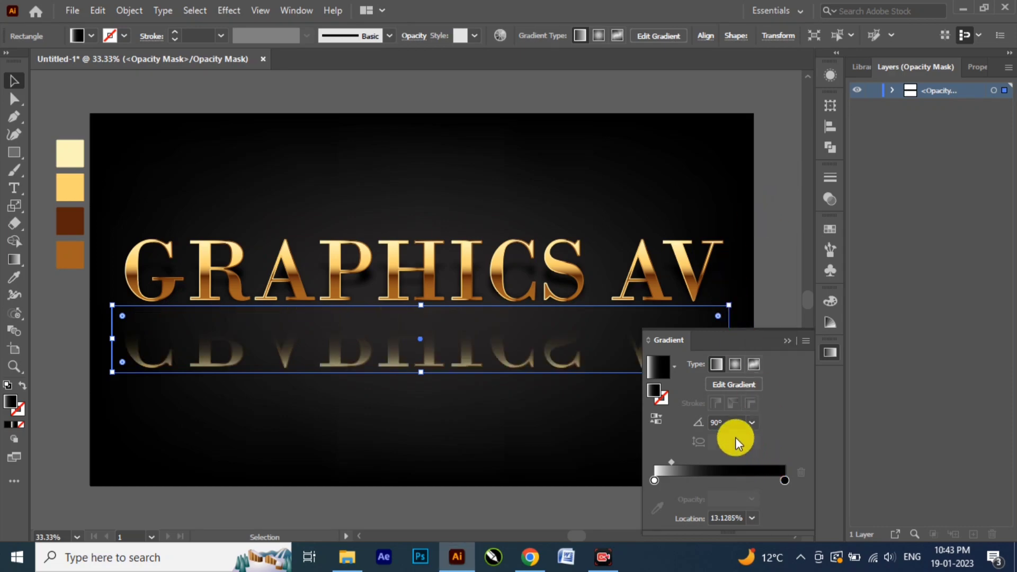
click(657, 419)
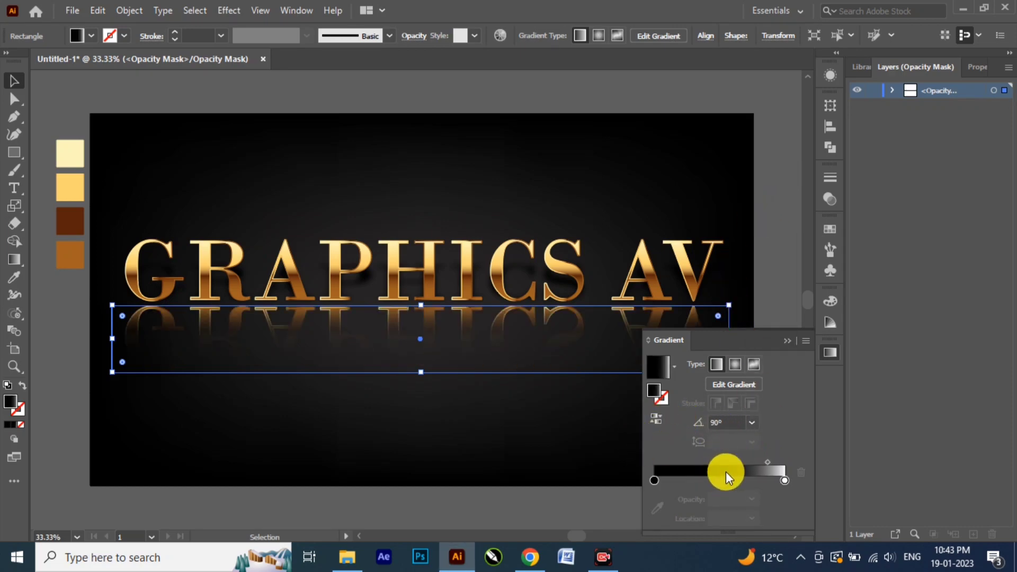
drag(655, 480, 694, 482)
click(787, 339)
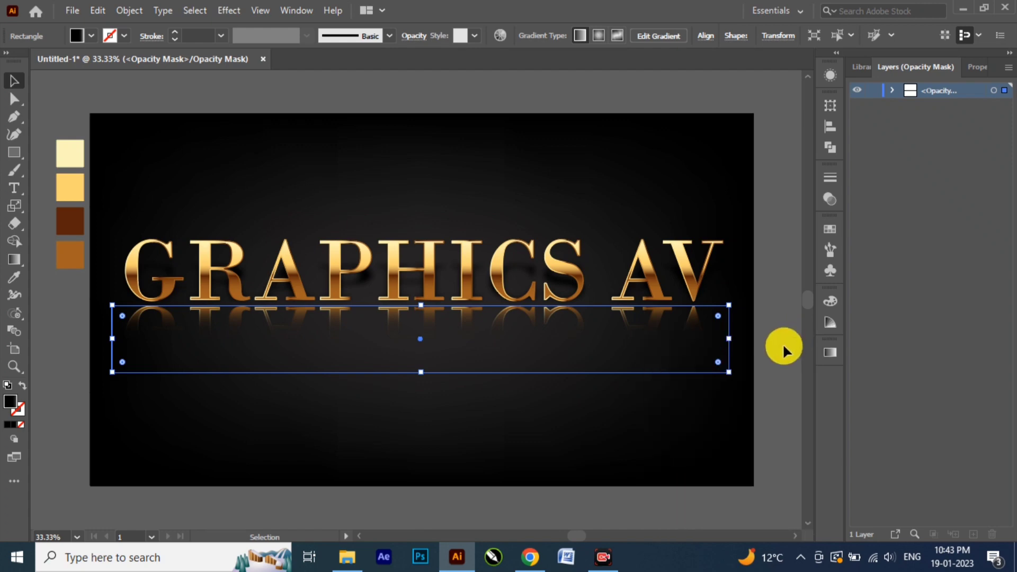
Step: Set the mask rectangle's opacity to 78%, return from the opacity mask to the artwork, and deselect everything
click(830, 197)
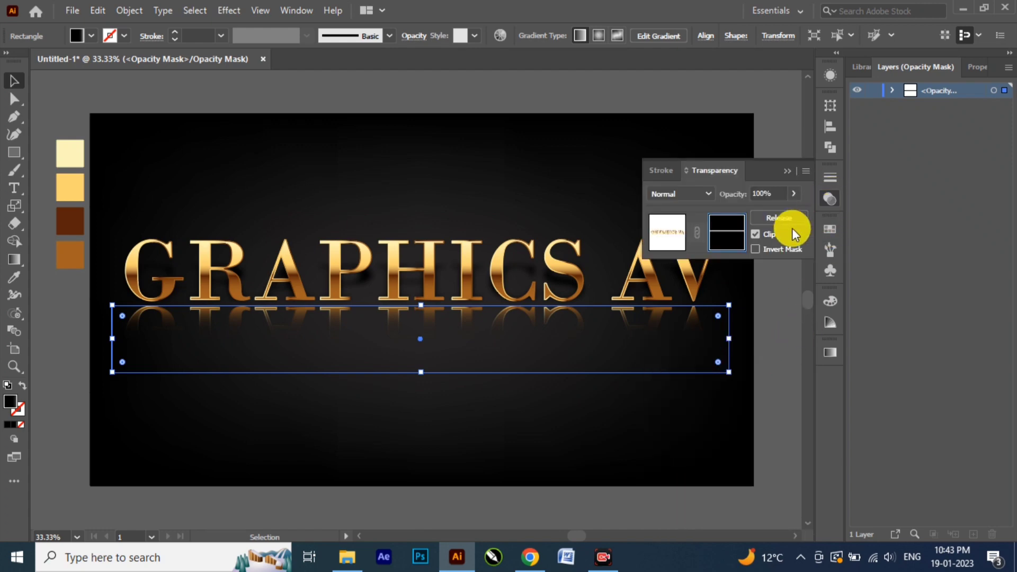
click(791, 194)
drag(780, 214, 779, 215)
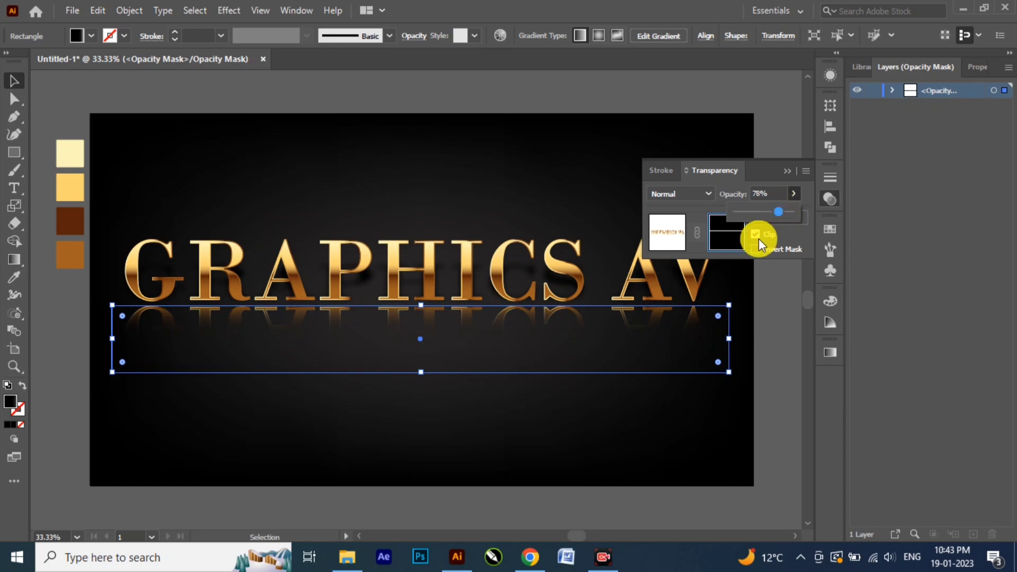
click(664, 234)
click(767, 348)
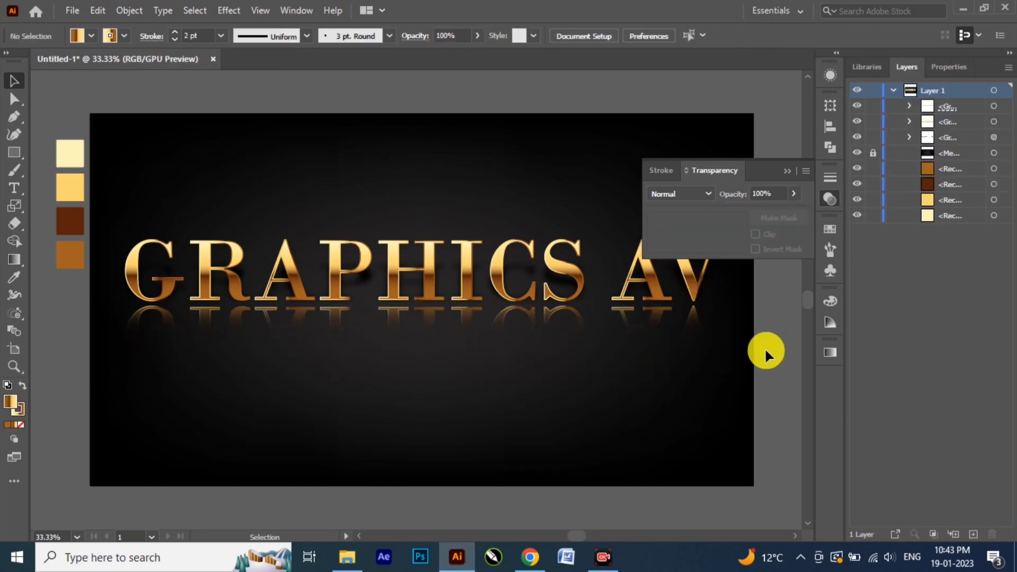
click(791, 170)
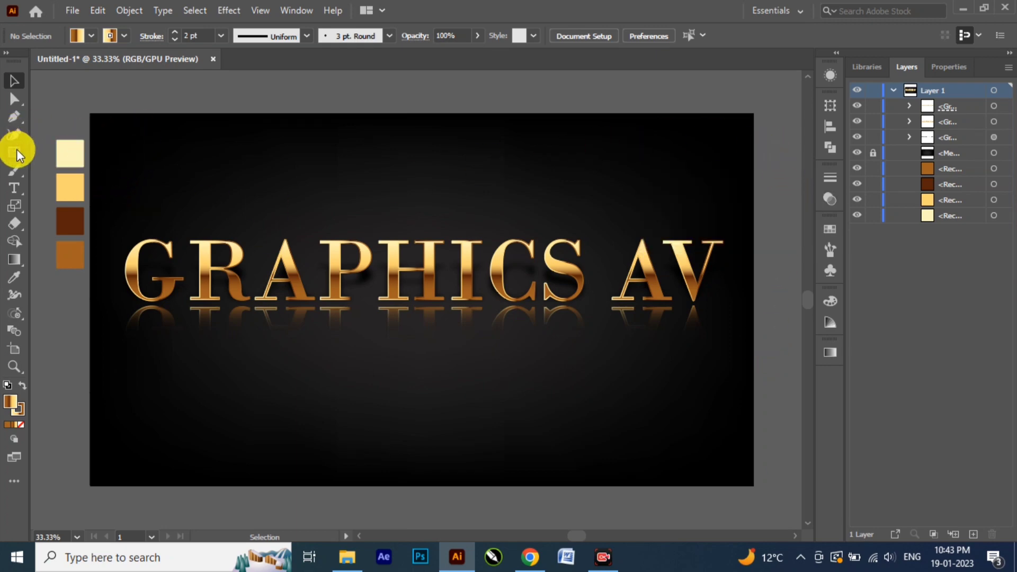
Step: Draw a circle above the letter P and reduce its fill gradient to two stops, white at the start and black at the end
drag(17, 151, 53, 170)
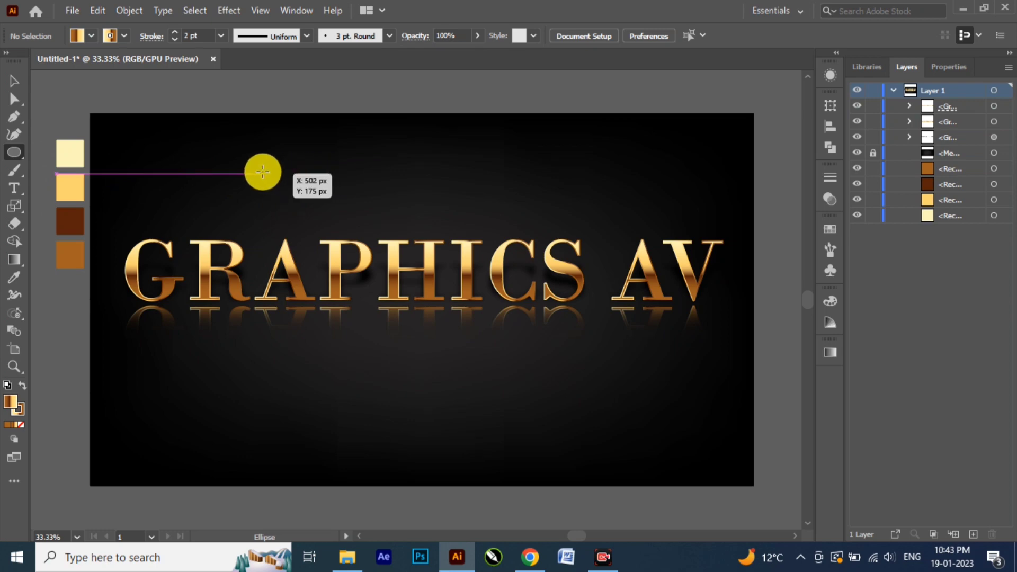
drag(357, 188, 406, 222)
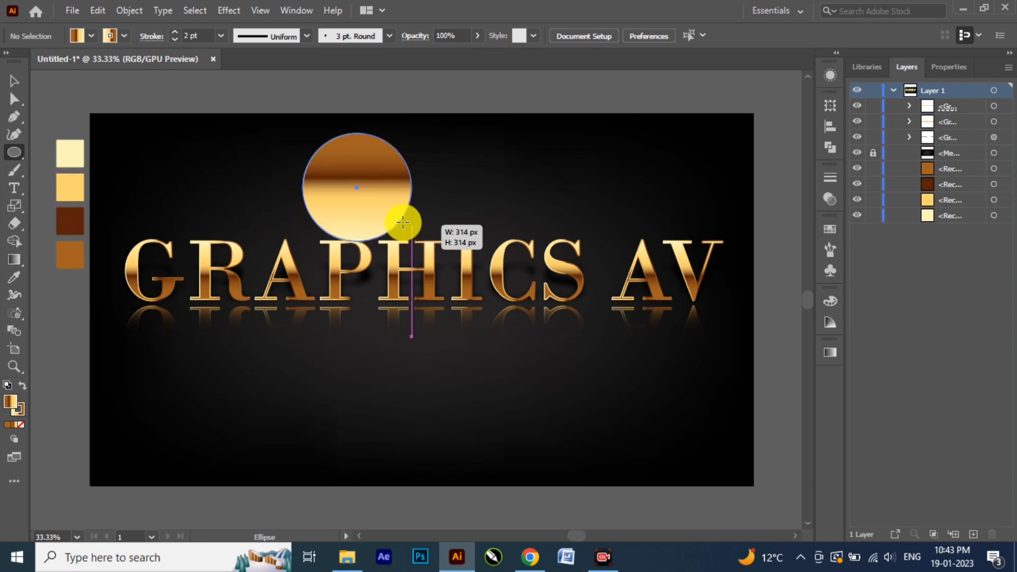
click(830, 353)
drag(735, 477, 656, 482)
double_click(655, 480)
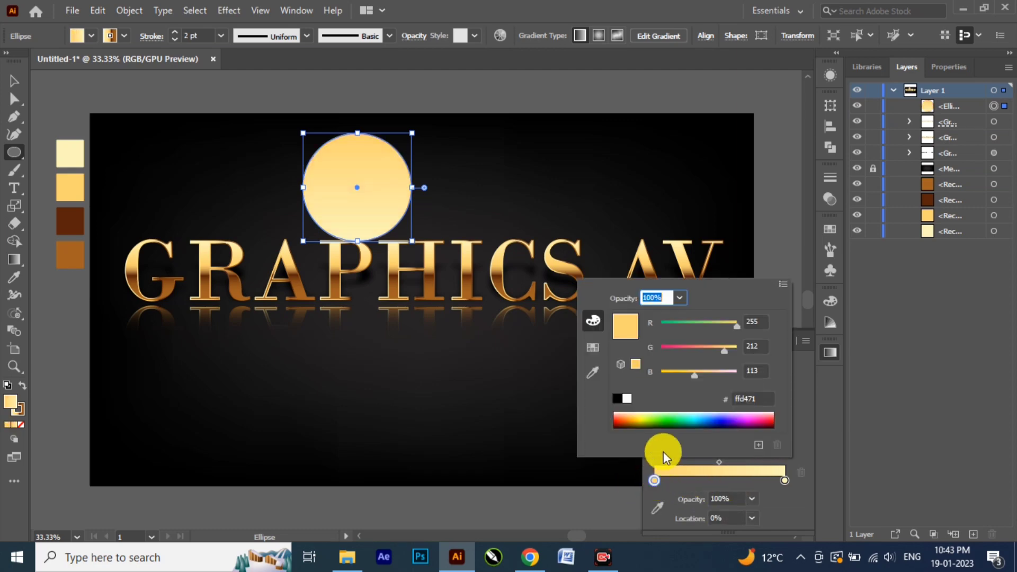
click(626, 399)
double_click(784, 479)
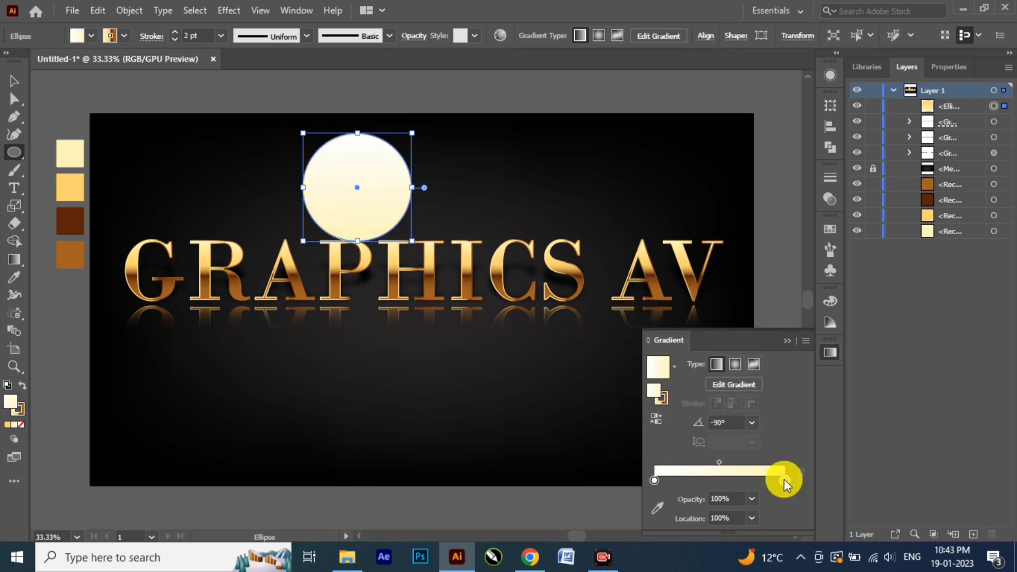
click(617, 399)
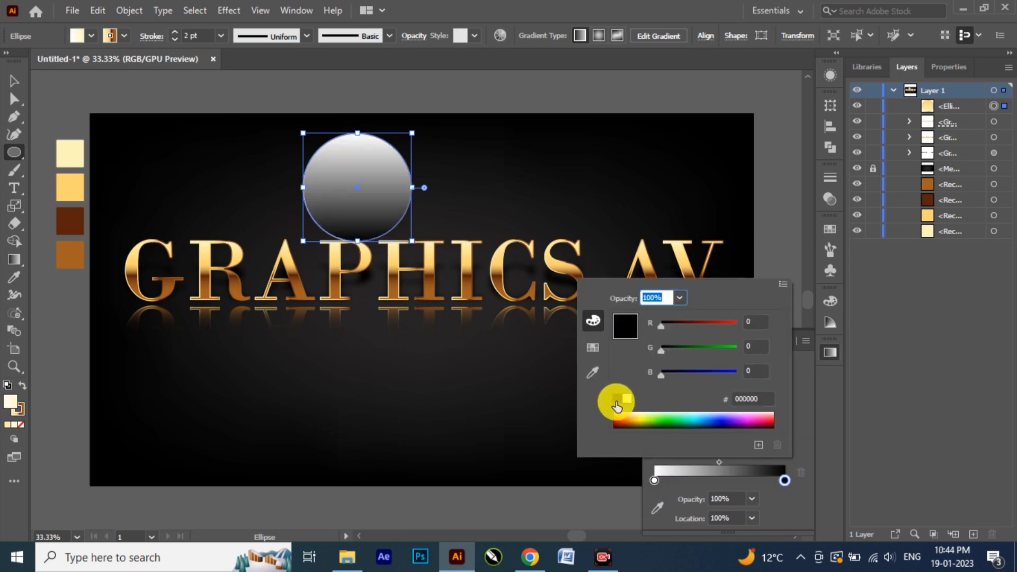
click(799, 481)
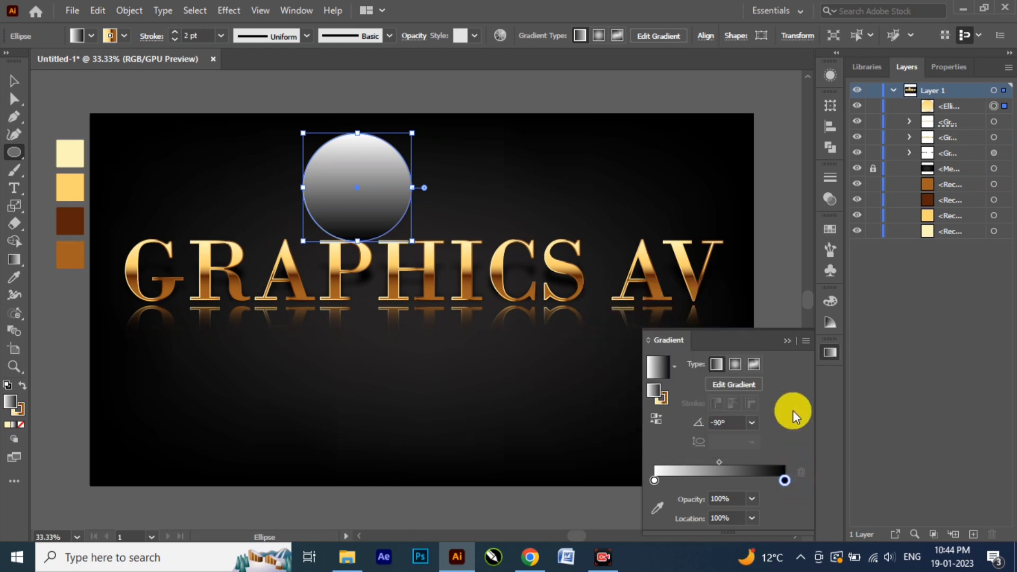
Step: Make the circle's gradient radial and move its midpoint to about 48%
click(732, 364)
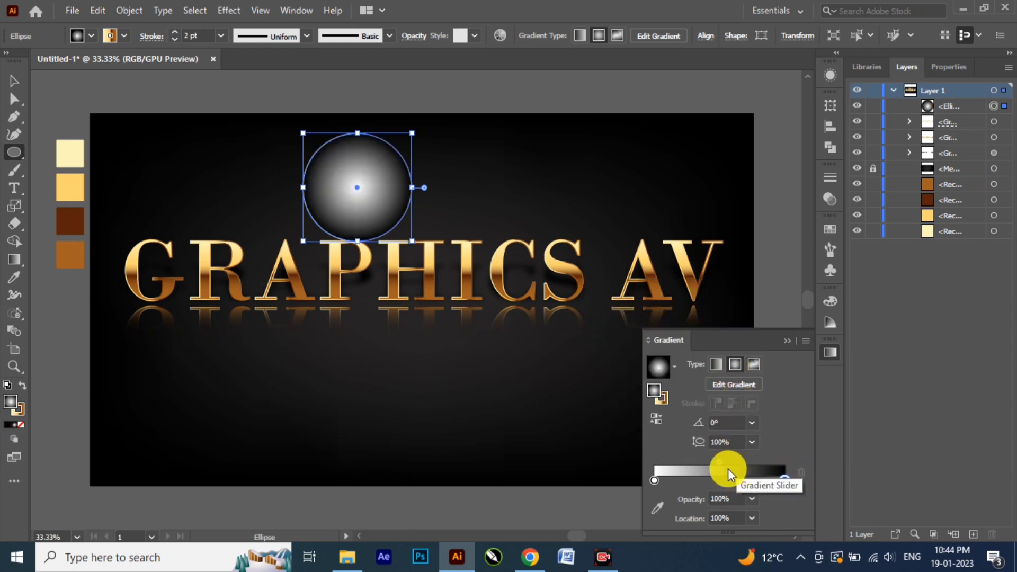
drag(720, 461, 716, 462)
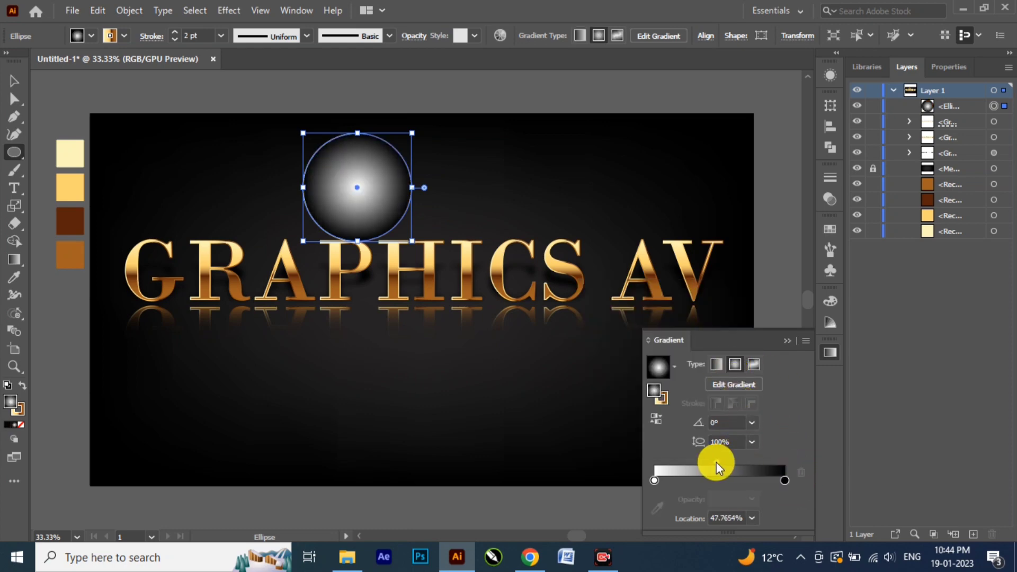
click(789, 342)
Step: Set the circle's blending mode to Color Dodge
click(826, 199)
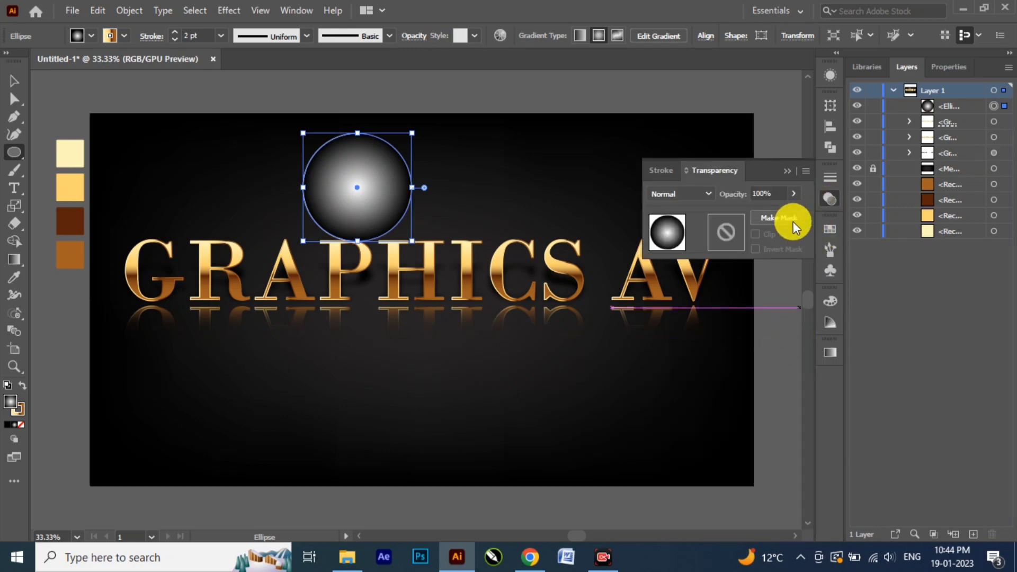
click(705, 194)
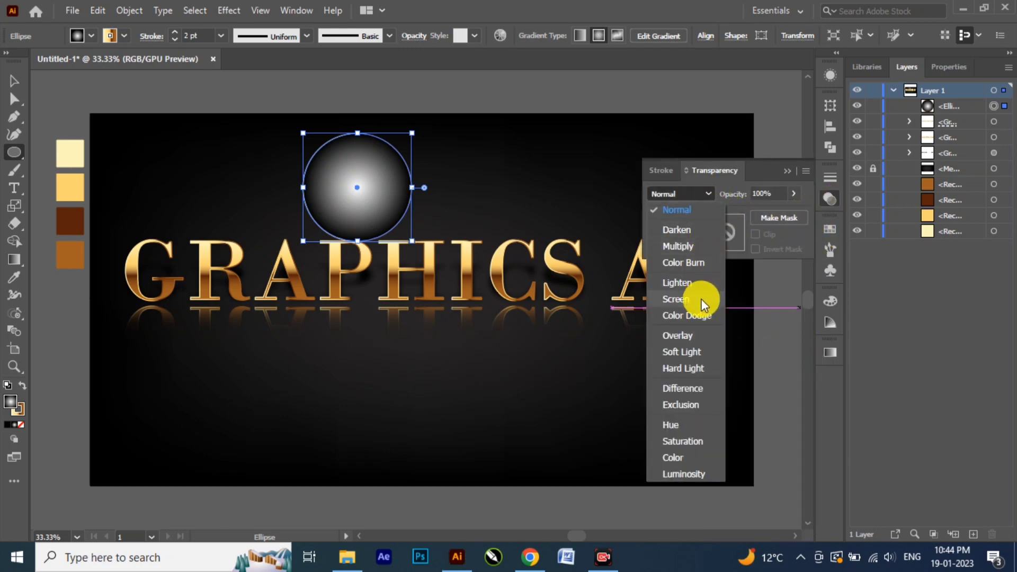
click(705, 315)
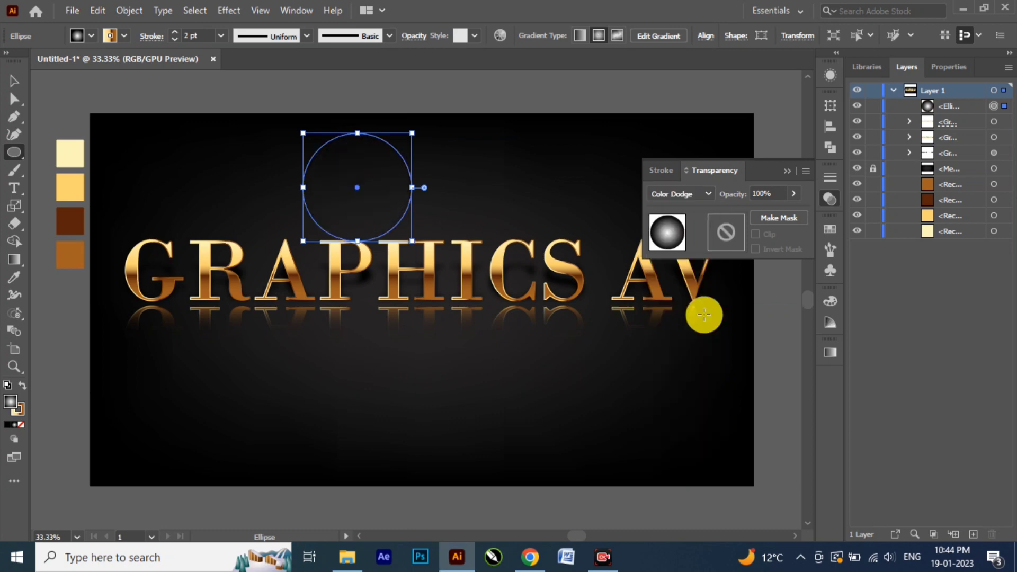
Step: Scale the circle down to about a third of its size and place it over the lower left curve of the first G
click(13, 80)
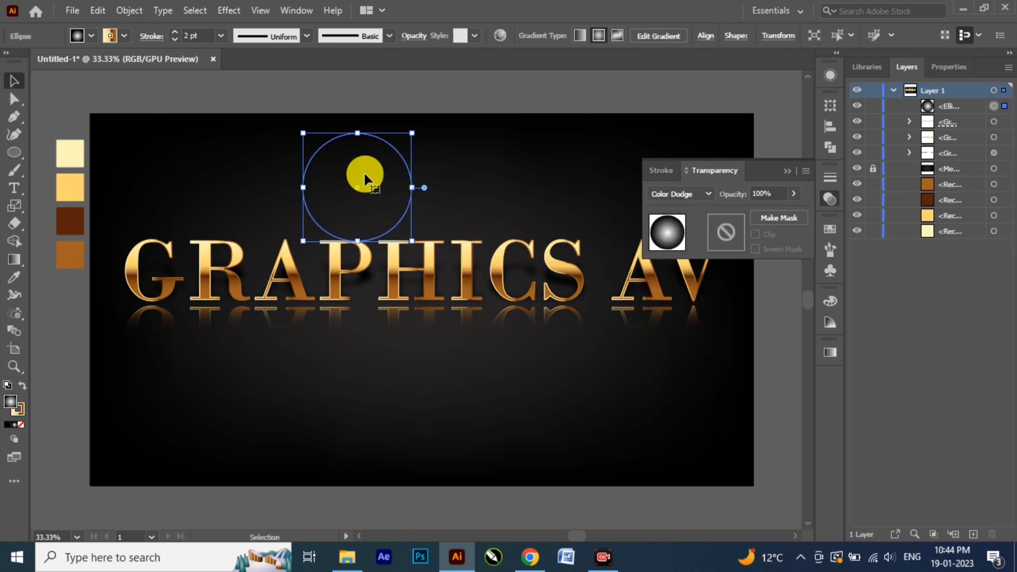
mouse_move(392, 198)
mouse_down()
mouse_move(453, 272)
mouse_move(456, 212)
mouse_up()
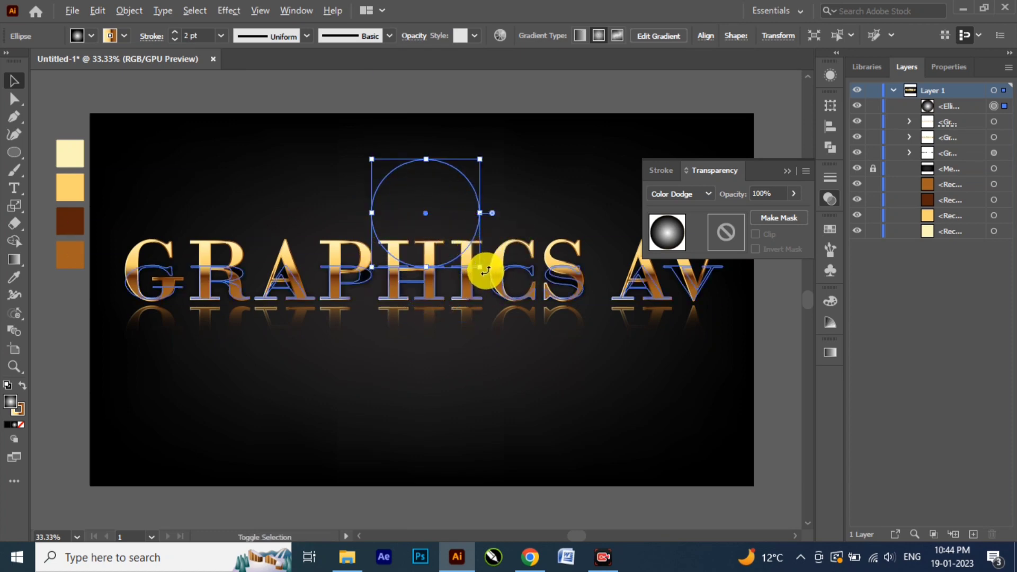
mouse_move(485, 271)
mouse_down()
mouse_move(461, 229)
mouse_move(369, 222)
mouse_move(133, 268)
mouse_move(135, 284)
mouse_up()
Step: Remove the glow circle's stroke and shift it slightly up and left on the G's outer curve
click(16, 411)
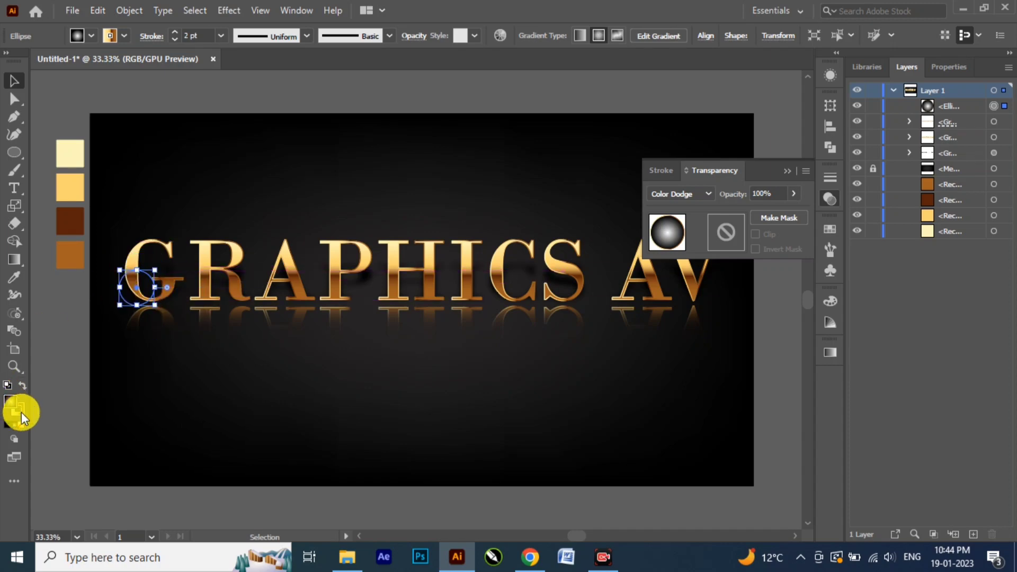
click(22, 426)
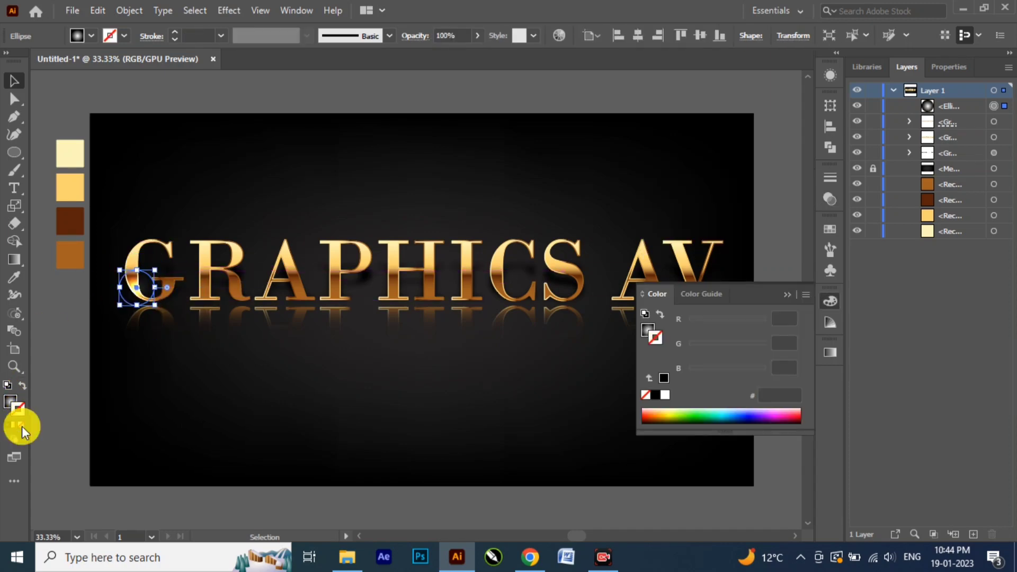
drag(141, 297, 134, 279)
key(ctrl+plus)
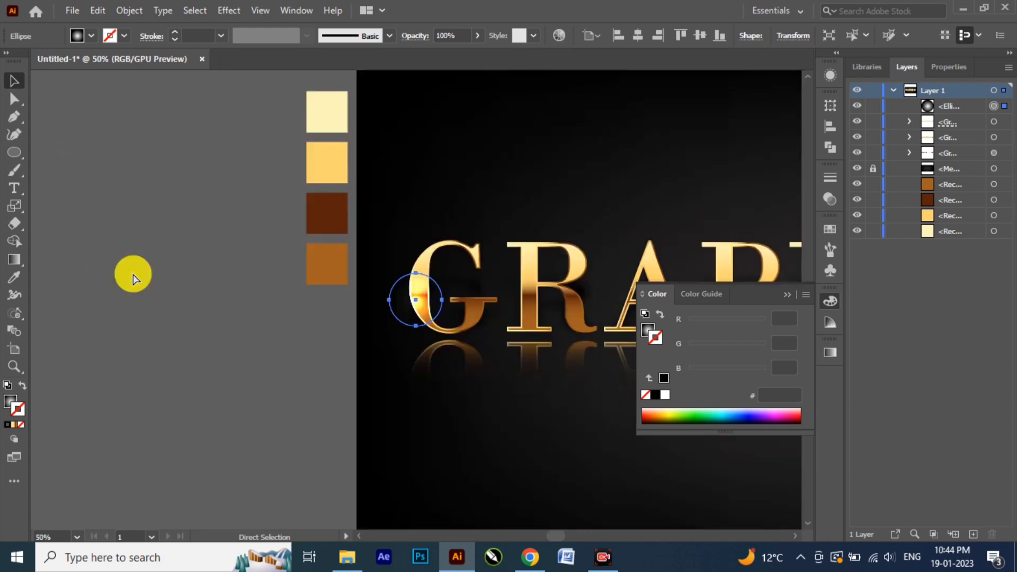
click(787, 295)
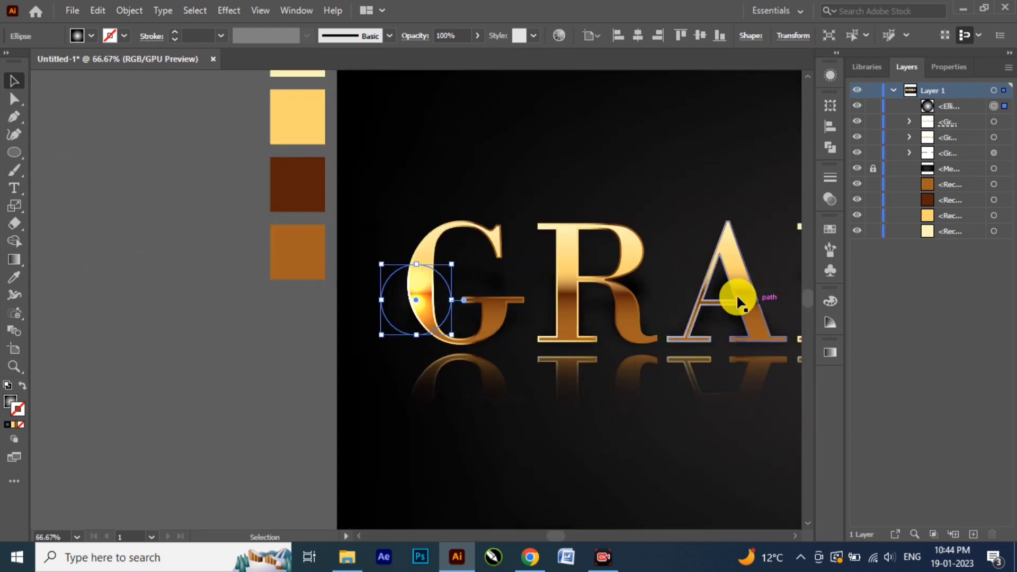
key(space)
drag(589, 289, 332, 288)
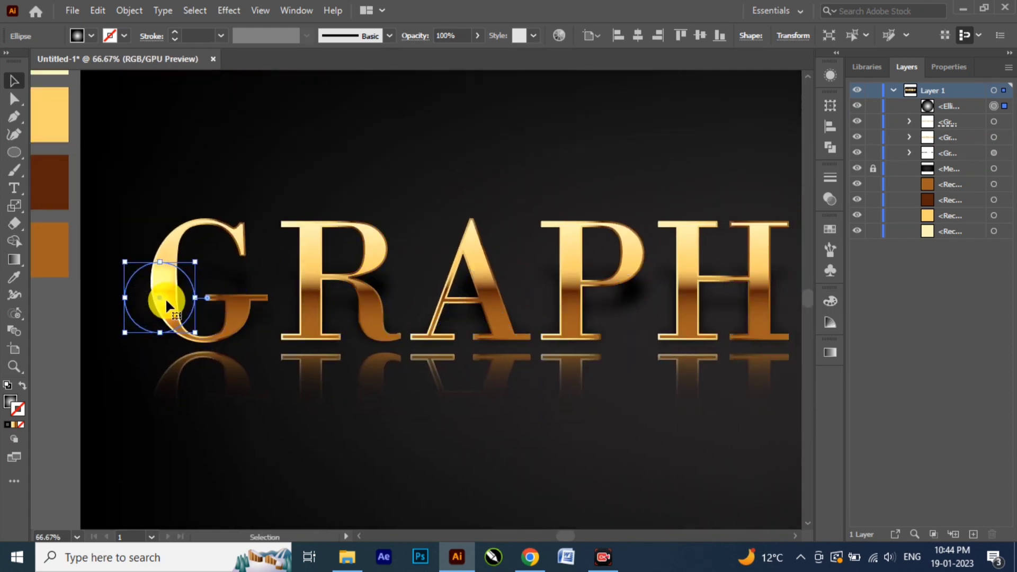
Step: Copy the glow circle onto the R's middle, the A's right foot, the P's upper-left corner, the H's crossbar and the I's base
drag(165, 299, 367, 233)
drag(483, 309, 232, 338)
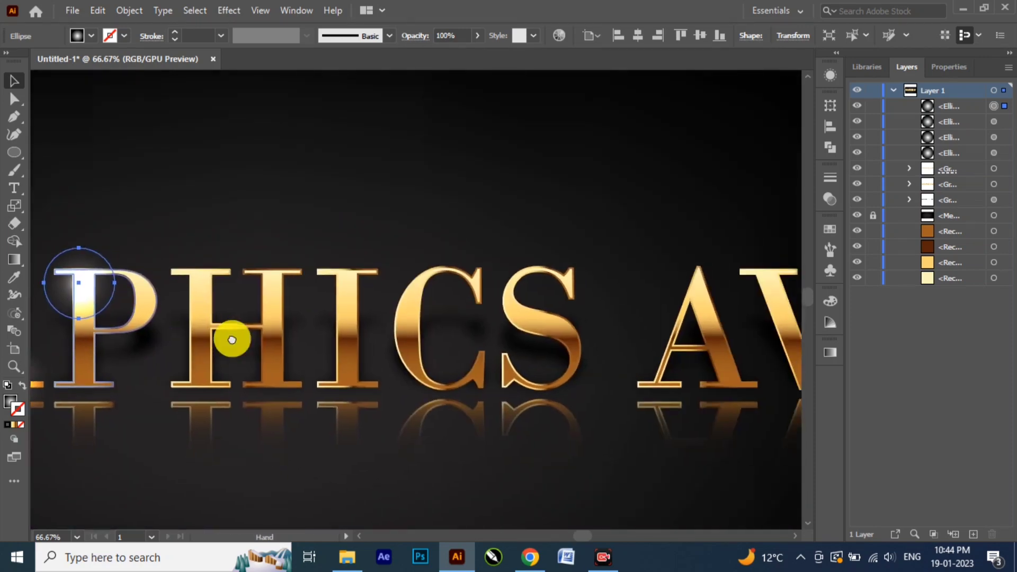
drag(87, 288, 352, 379)
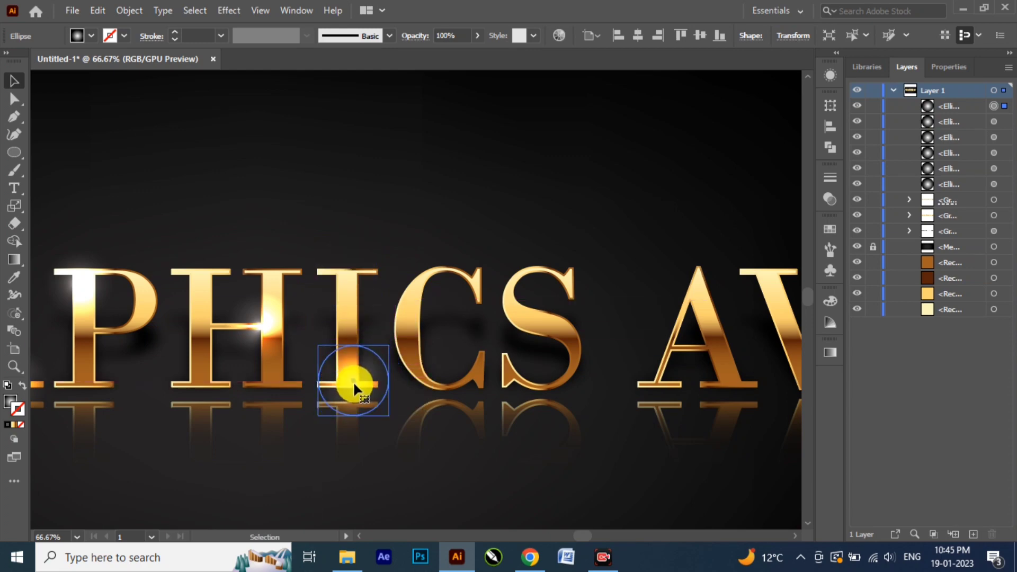
Step: Copy the glow circle onto the C's upper-left curve, the S's lower-right curve, the last A's upper part and the V's lower part
drag(454, 392, 299, 392)
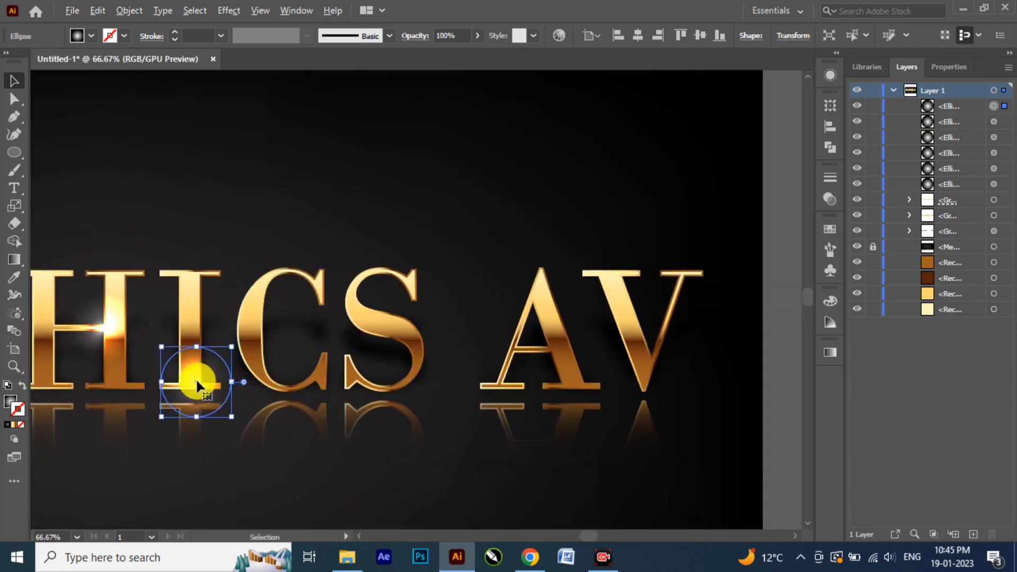
drag(197, 382, 418, 350)
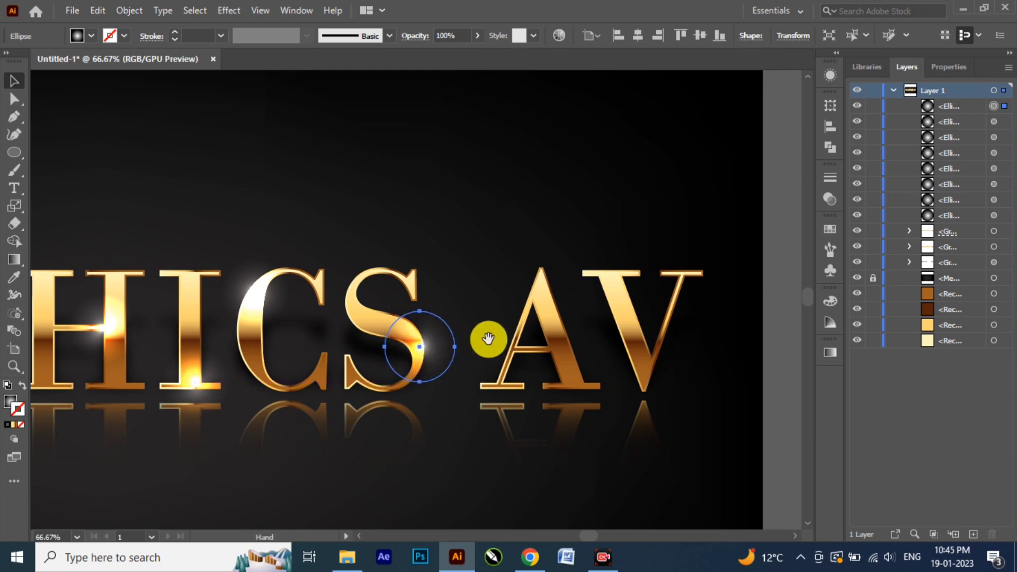
drag(486, 340, 392, 352)
drag(326, 357, 539, 379)
Step: Copy a glow circle below the text and stretch it horizontally into a flat ellipse nearly as wide as the text
key(space)
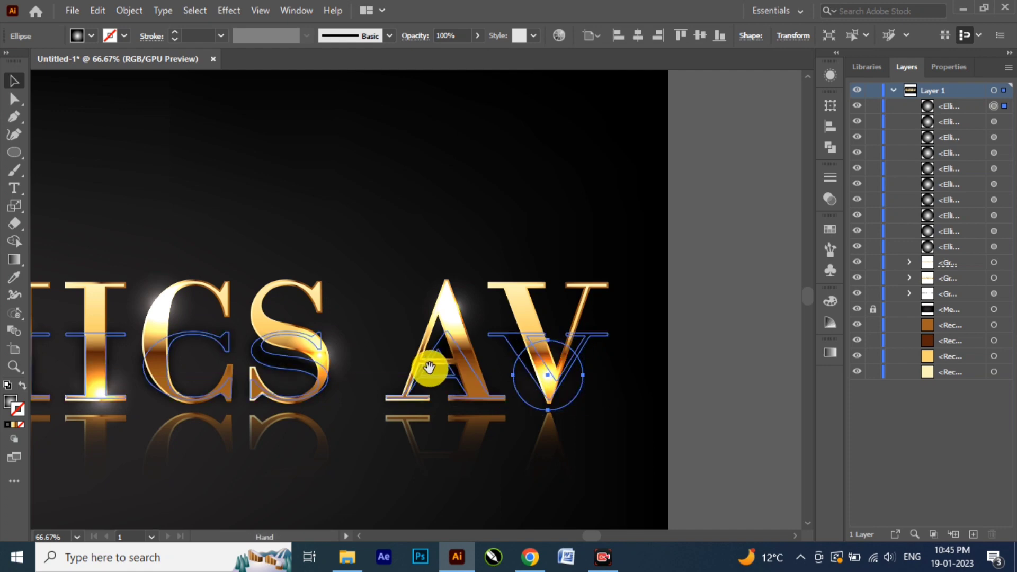
drag(429, 367, 658, 243)
key(ctrl+minus)
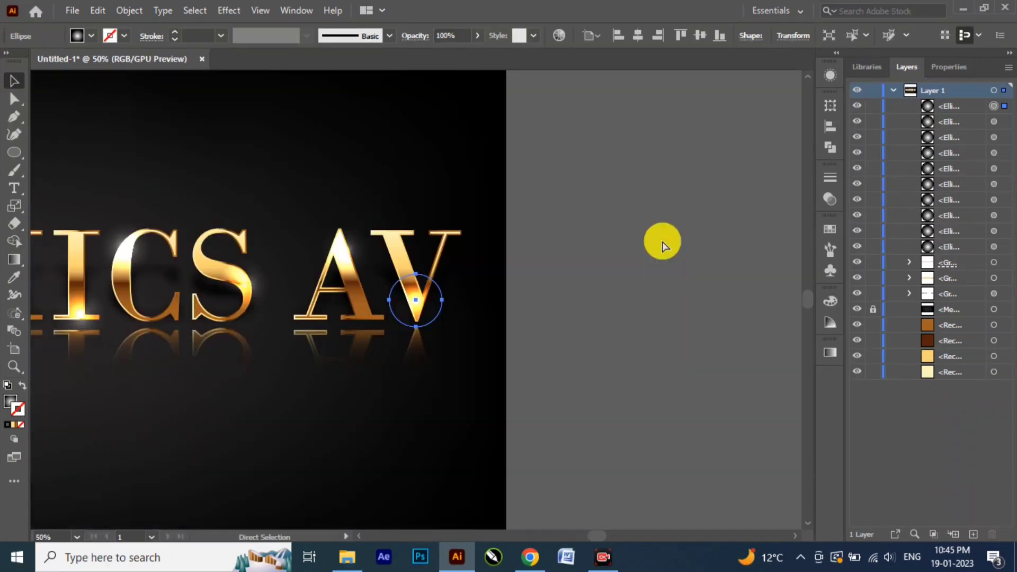
key(ctrl+minus)
key(ctrl+minus)
drag(329, 240, 520, 215)
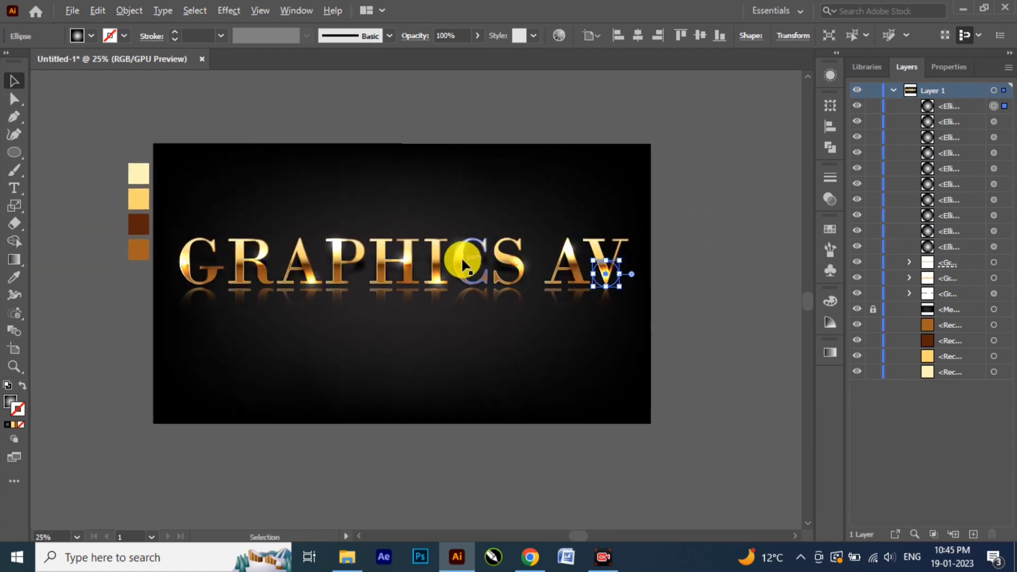
alt+drag(463, 264, 628, 348)
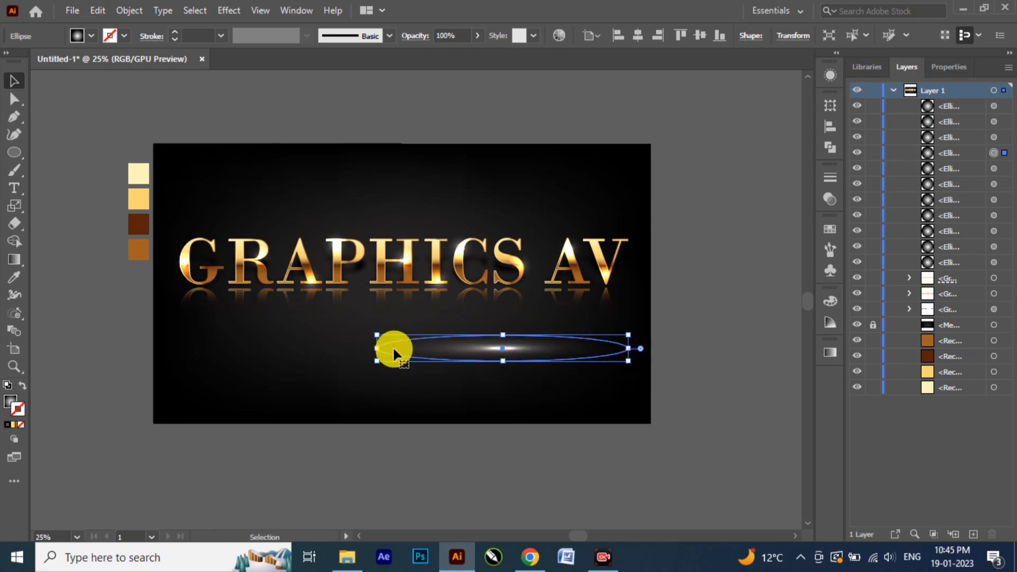
drag(376, 347, 224, 348)
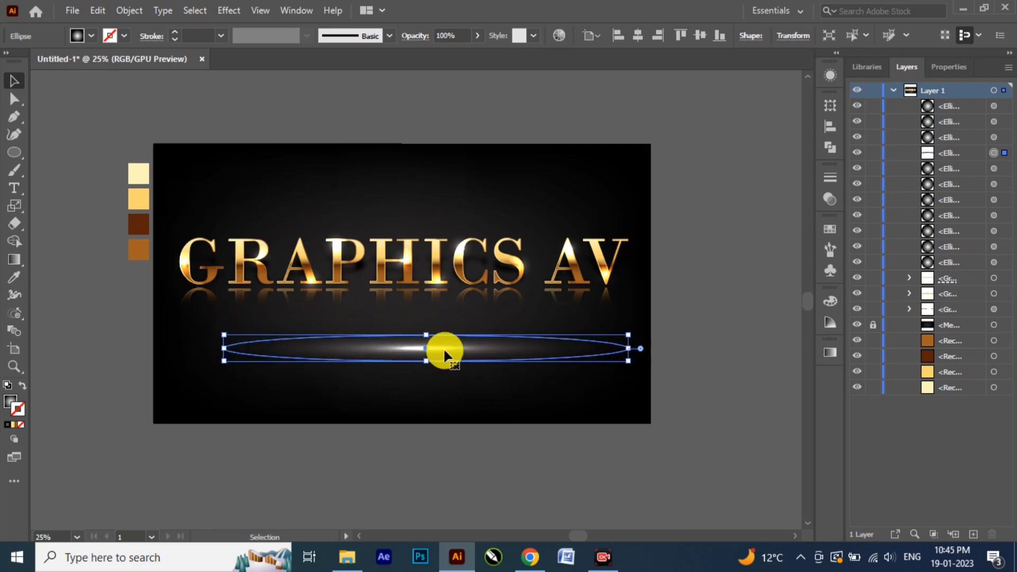
Step: Move the glow ellipse onto the text's baseline, flatten it to about half its height and shift it slightly left
drag(443, 348, 420, 288)
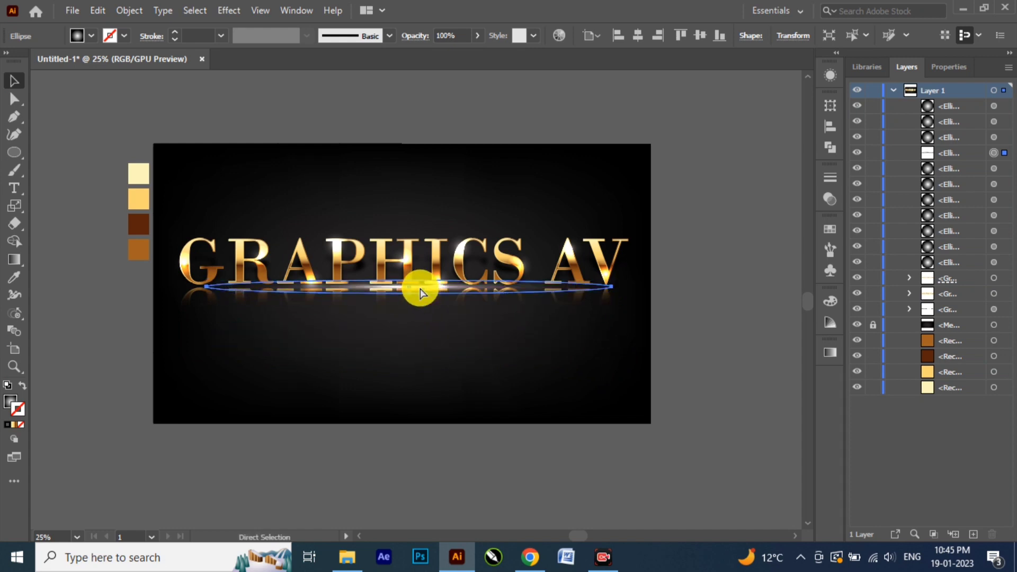
key(ctrl+equal)
key(ctrl+equal)
key(ctrl+minus)
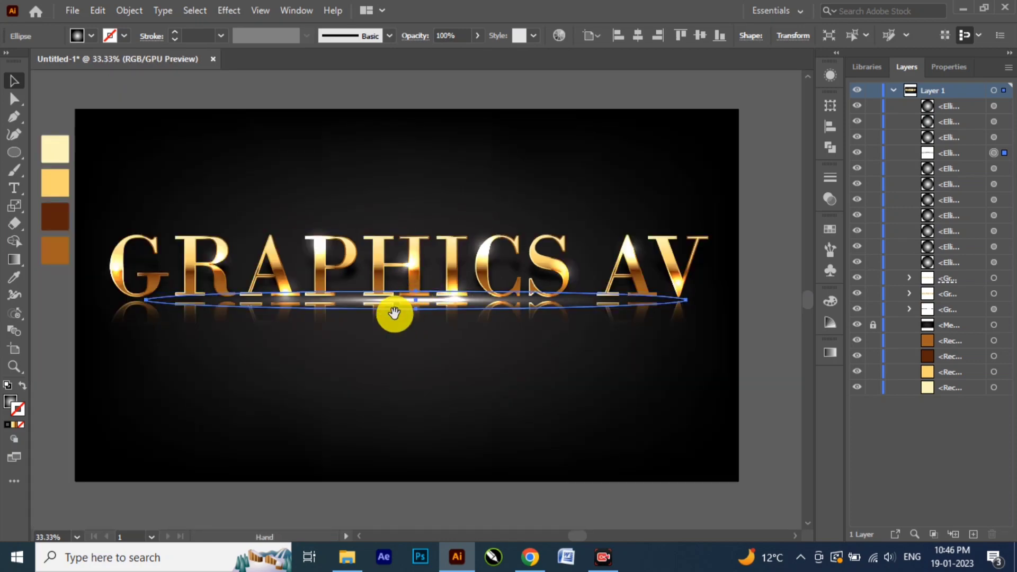
drag(393, 313, 425, 440)
click(436, 375)
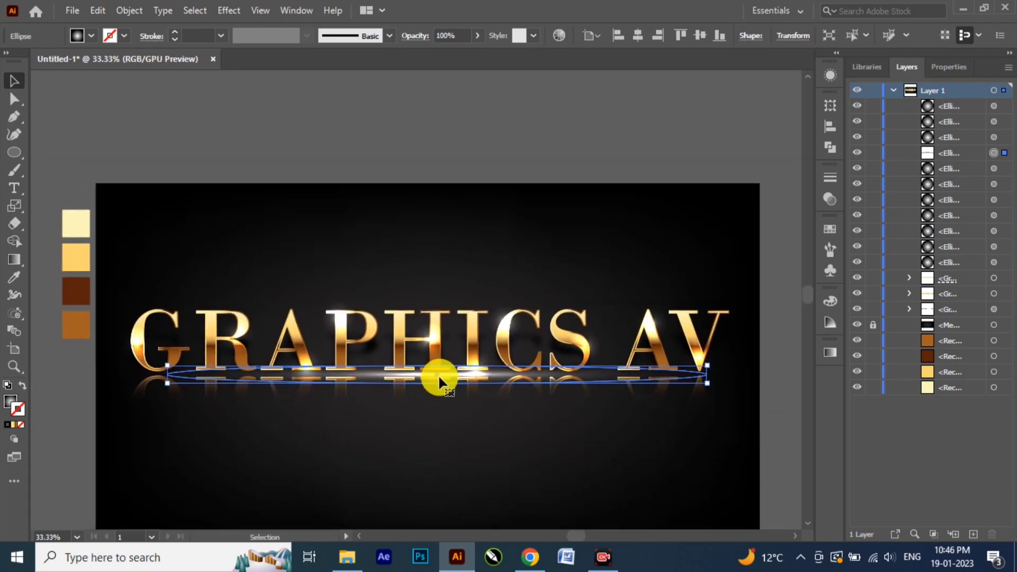
drag(441, 371, 433, 371)
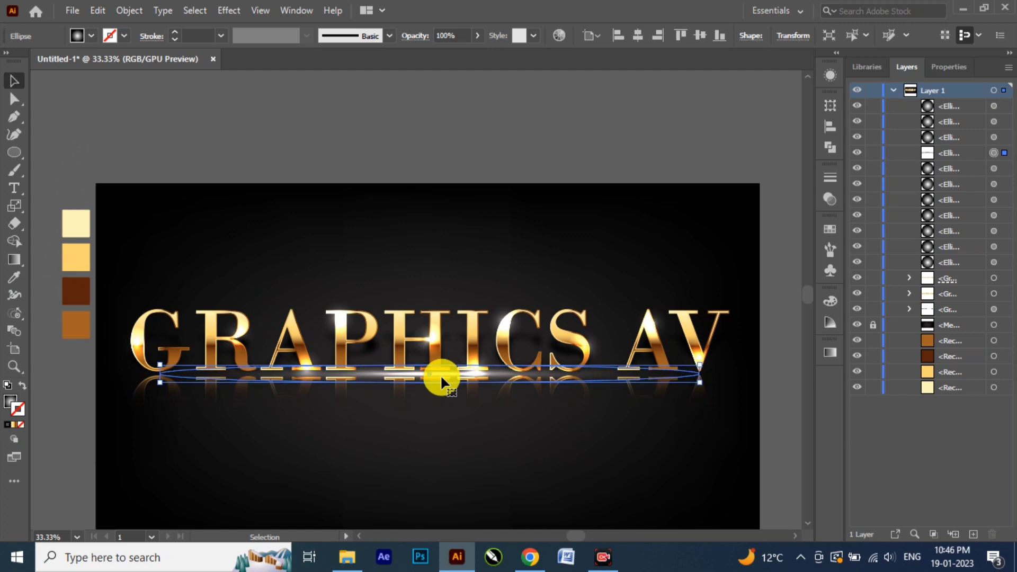
Step: Flatten the baseline glow to about half its height again, nudge it up three increments and deselect it
key(ctrl+=)
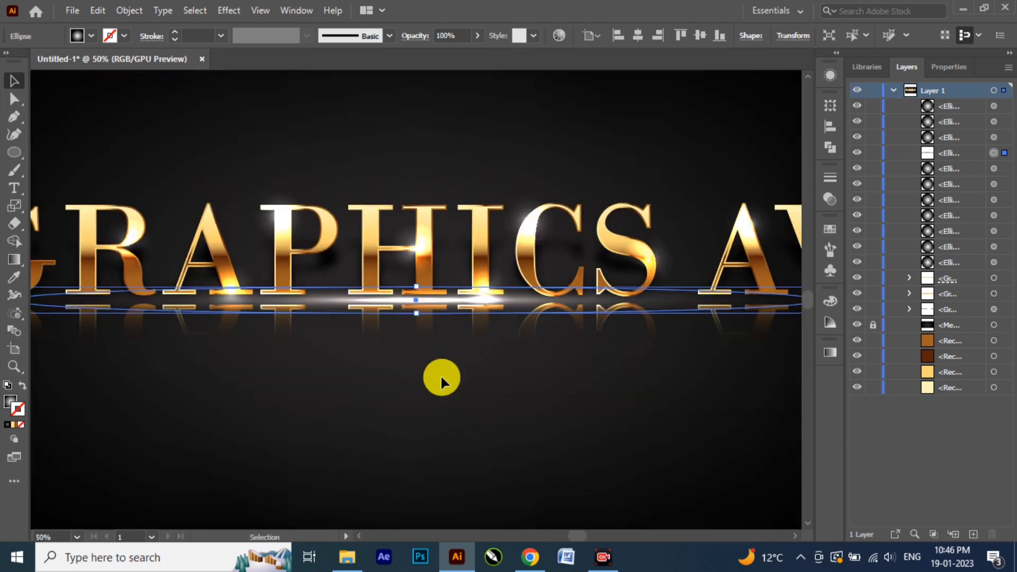
drag(419, 289, 419, 312)
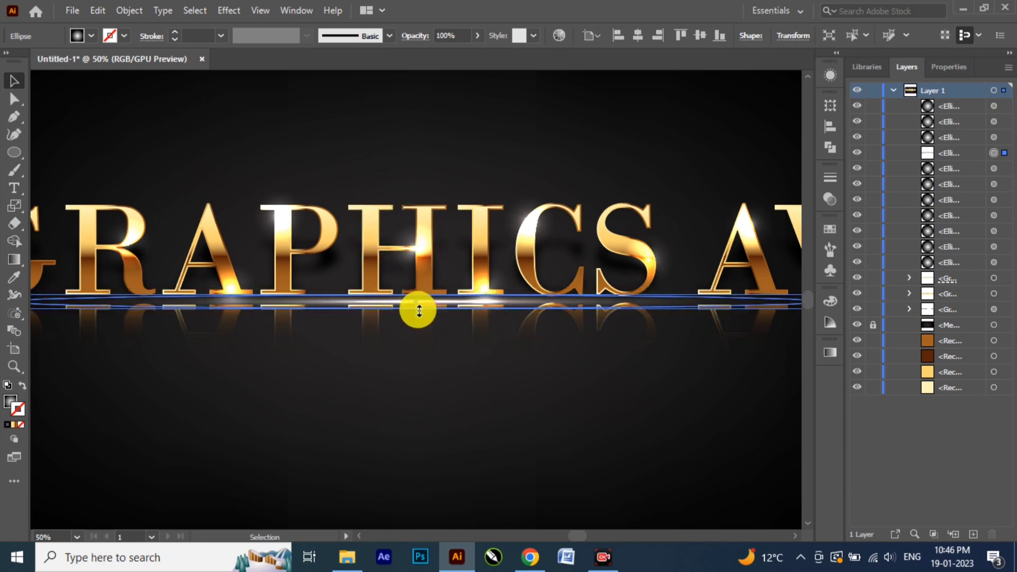
key(Up)
key(Up)
key(Up)
key(Up)
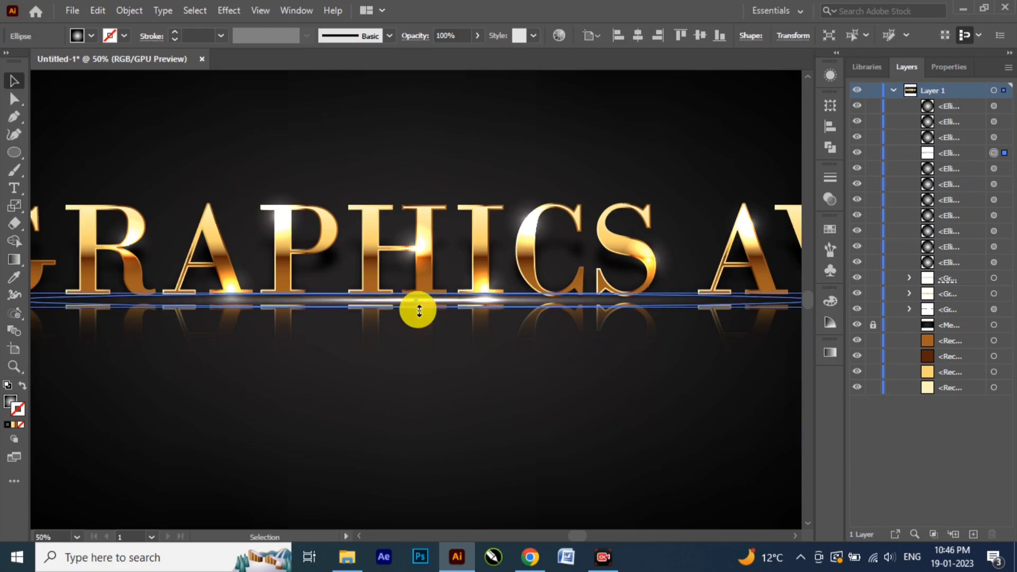
key(ctrl+minus)
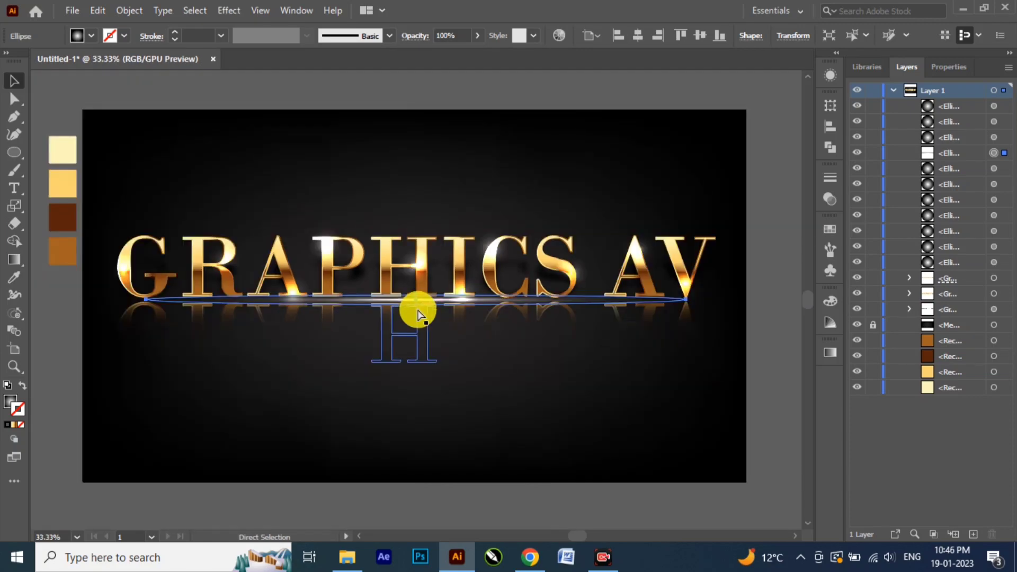
click(725, 360)
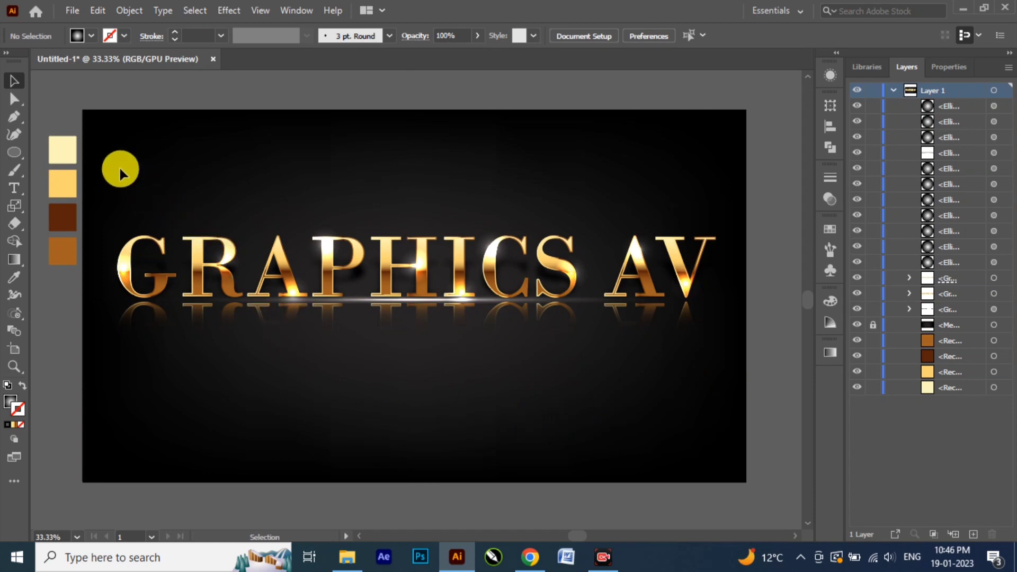
Step: Scale the text, reflection and all glows together from their centre to about 105%, then deselect them
drag(120, 168, 713, 419)
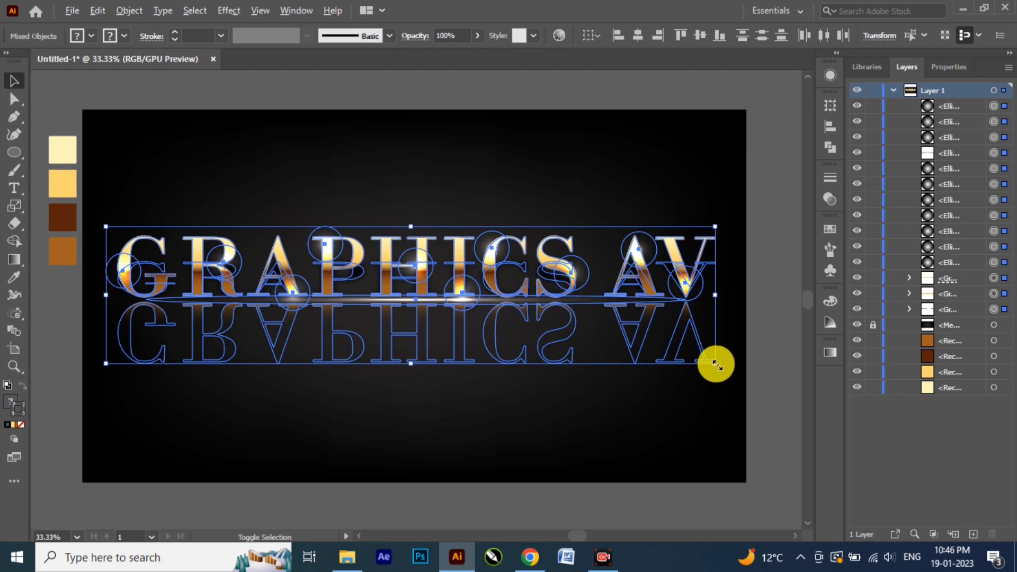
drag(713, 369, 728, 379)
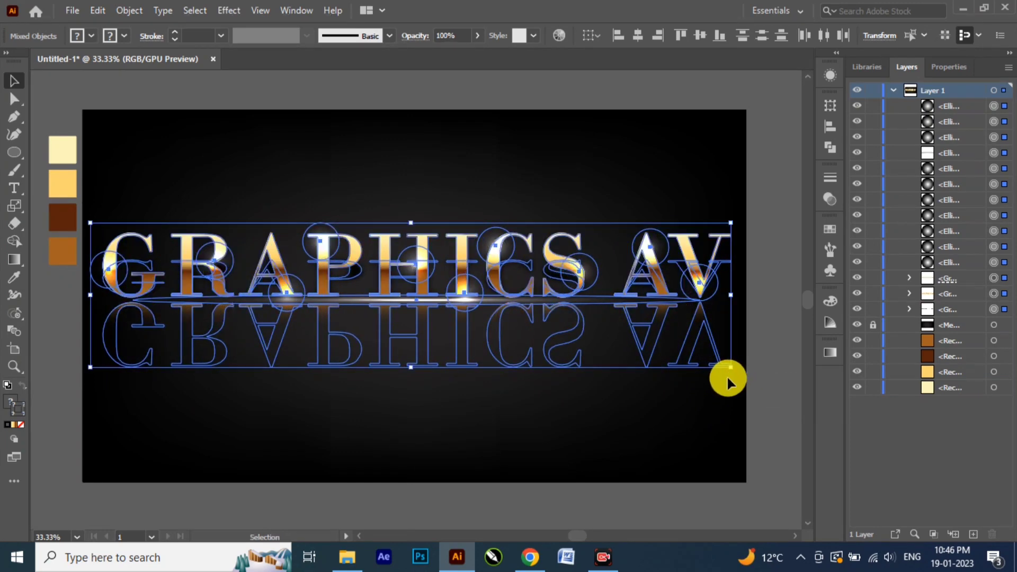
click(593, 410)
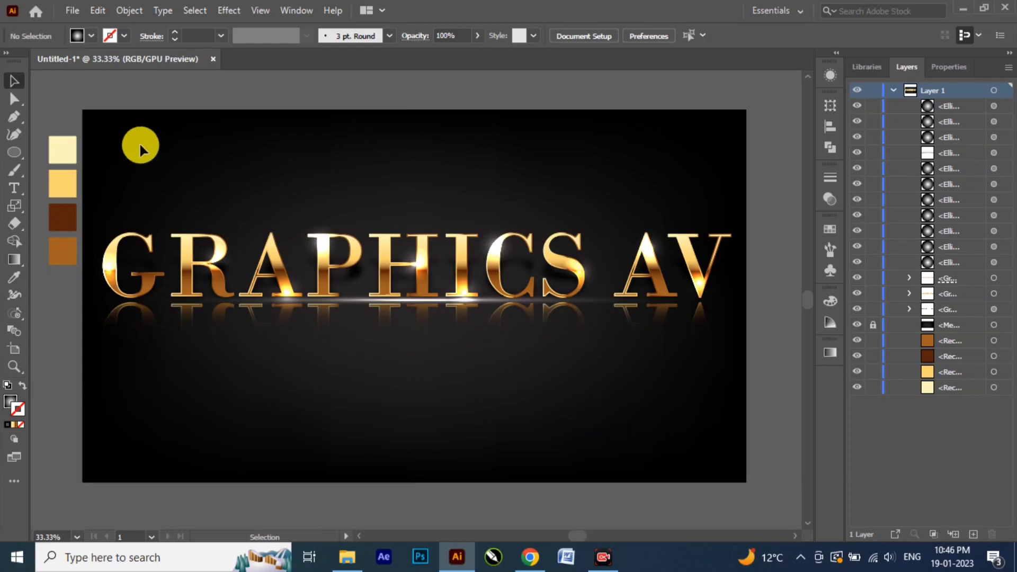
Step: Delete the four colour swatch rectangles beside the artboard
drag(64, 269, 78, 300)
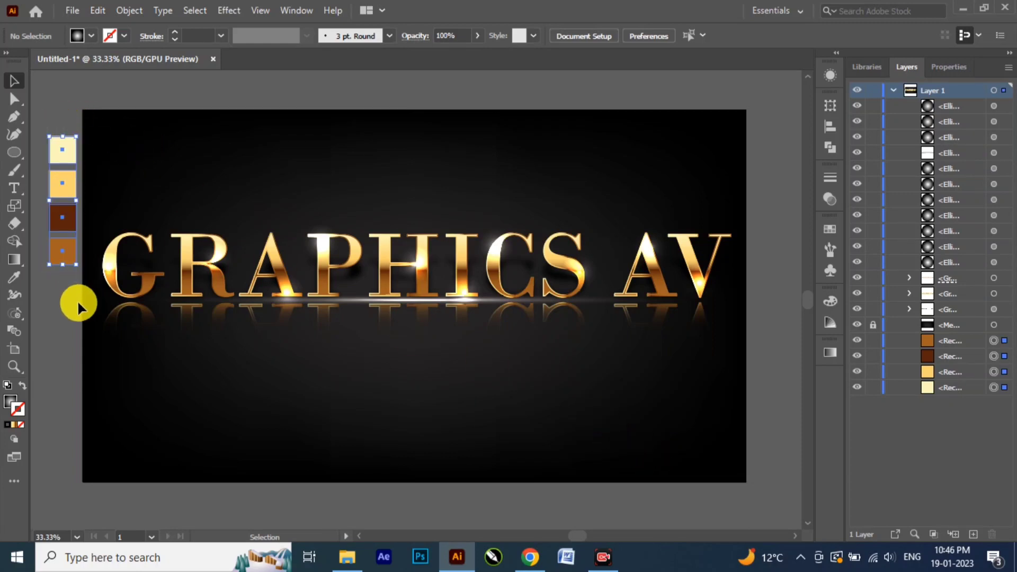
key(Delete)
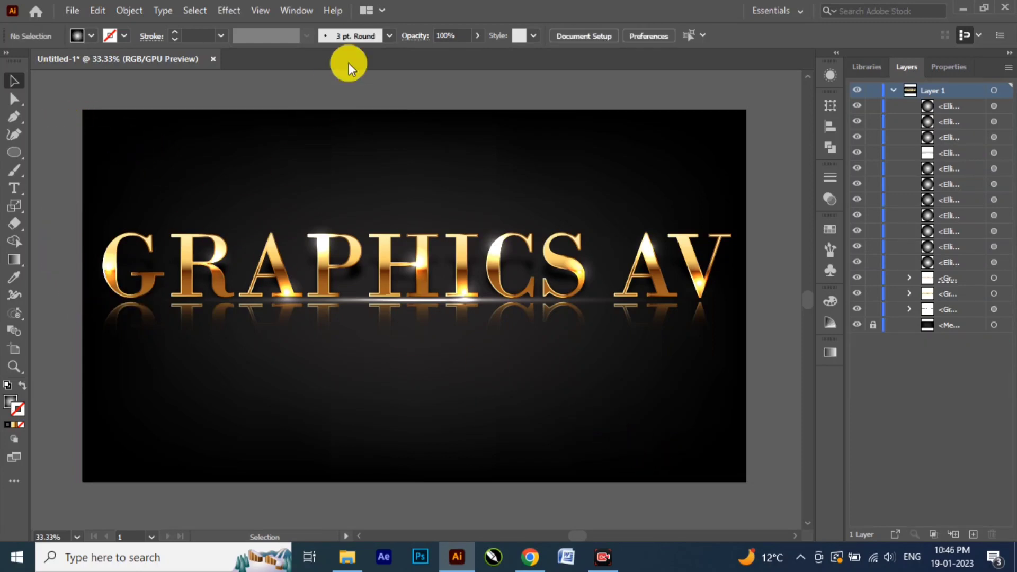